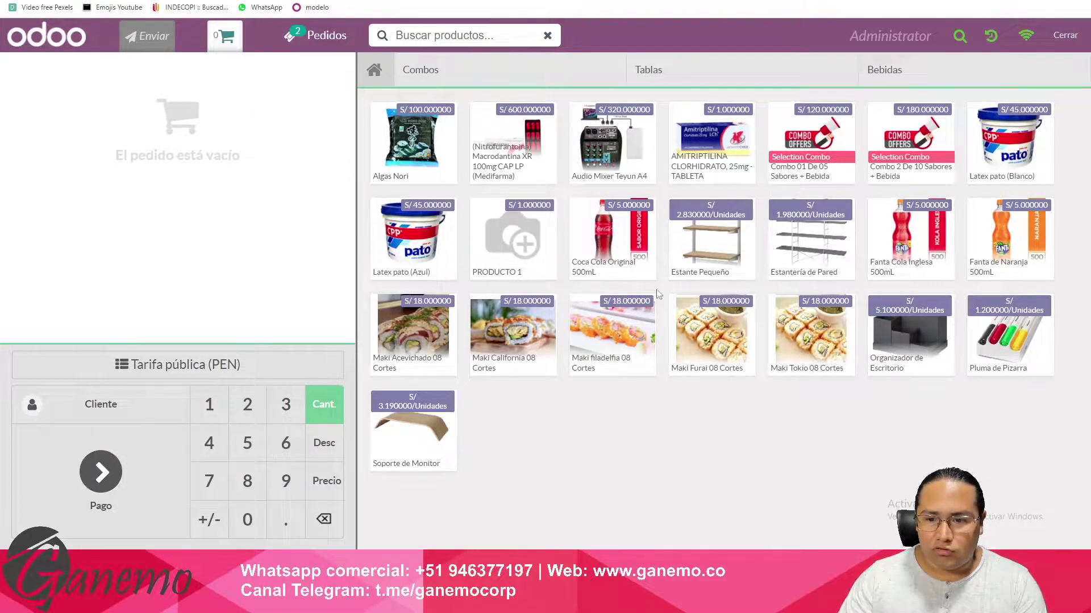
Step: Add Coca Cola Original 500mL, Fanta Cola Inglesa 500mL and Fanta de Naranja 500mL to the order
{"action": "left_click", "coordinate": [614, 241]}
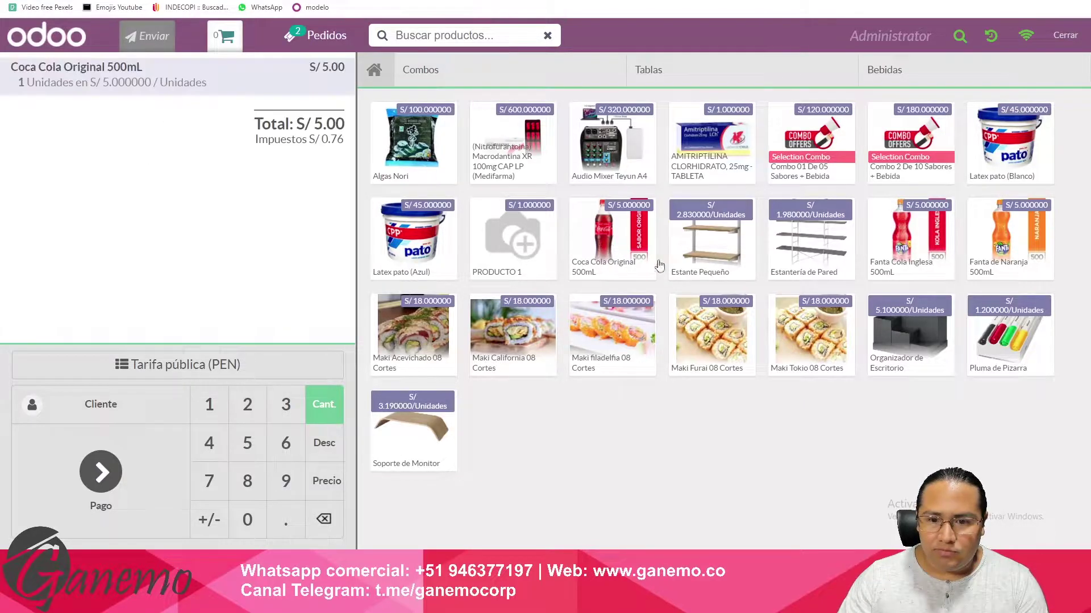
{"action": "left_click", "coordinate": [897, 253]}
{"action": "left_click", "coordinate": [1006, 244]}
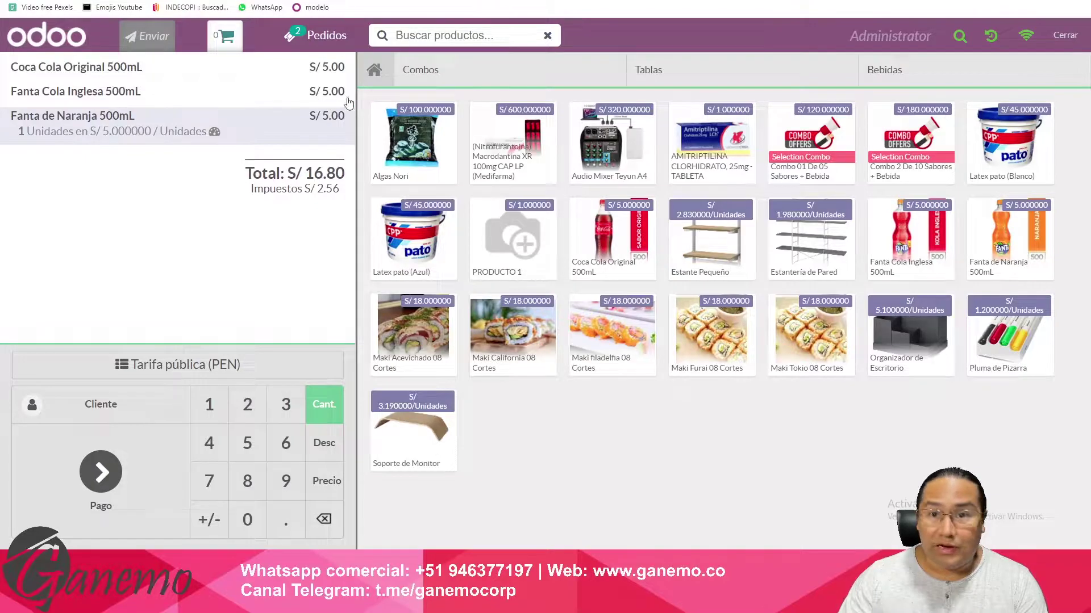
Step: Assign the existing customer from San Miguel, Lima to the drinks order
{"action": "left_click", "coordinate": [142, 405]}
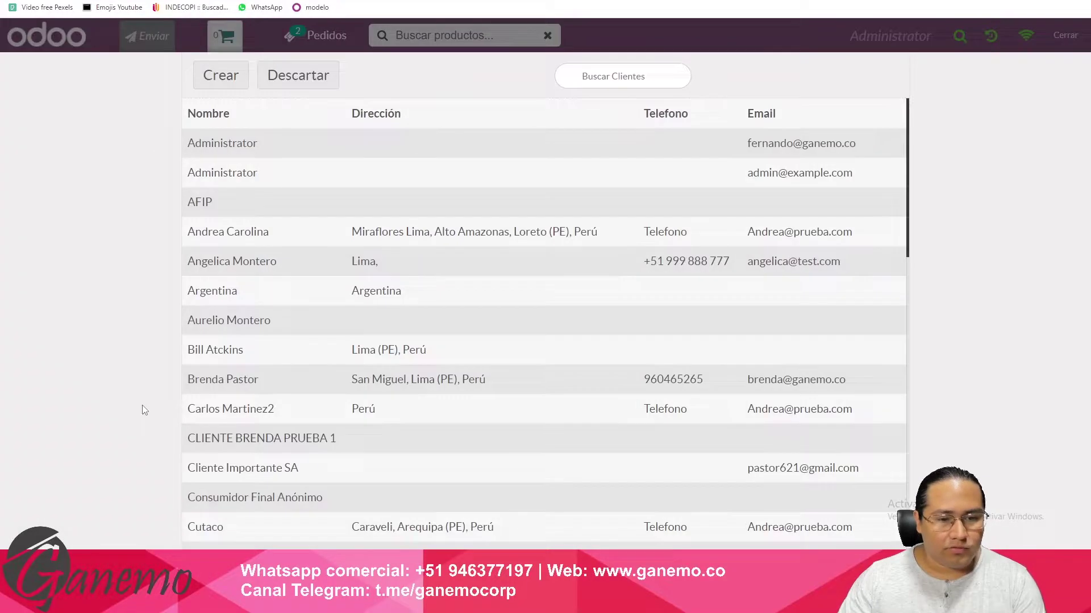
{"action": "left_click", "coordinate": [265, 377]}
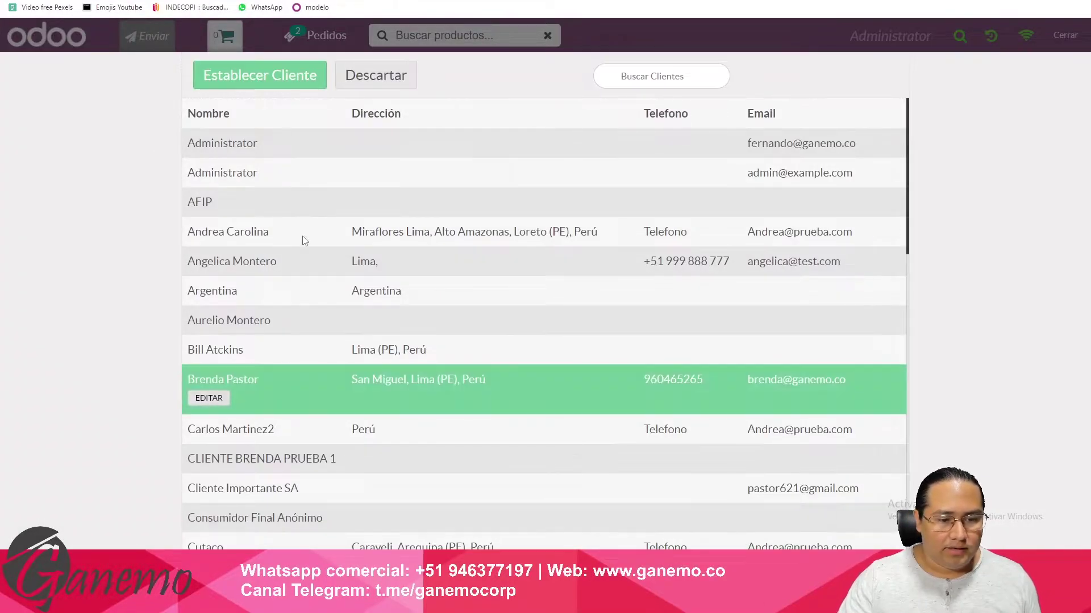
{"action": "left_click", "coordinate": [266, 85]}
Step: Open the order's payment and split it into 10.00 in Efectivo and the remainder on Visa
{"action": "left_click", "coordinate": [123, 490]}
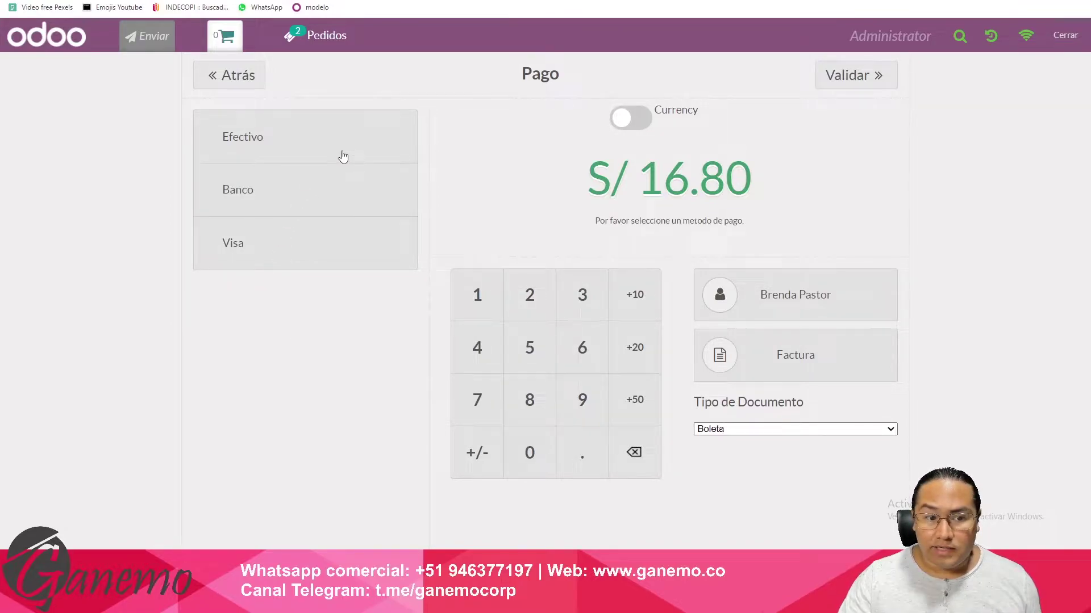
{"action": "left_click", "coordinate": [320, 137]}
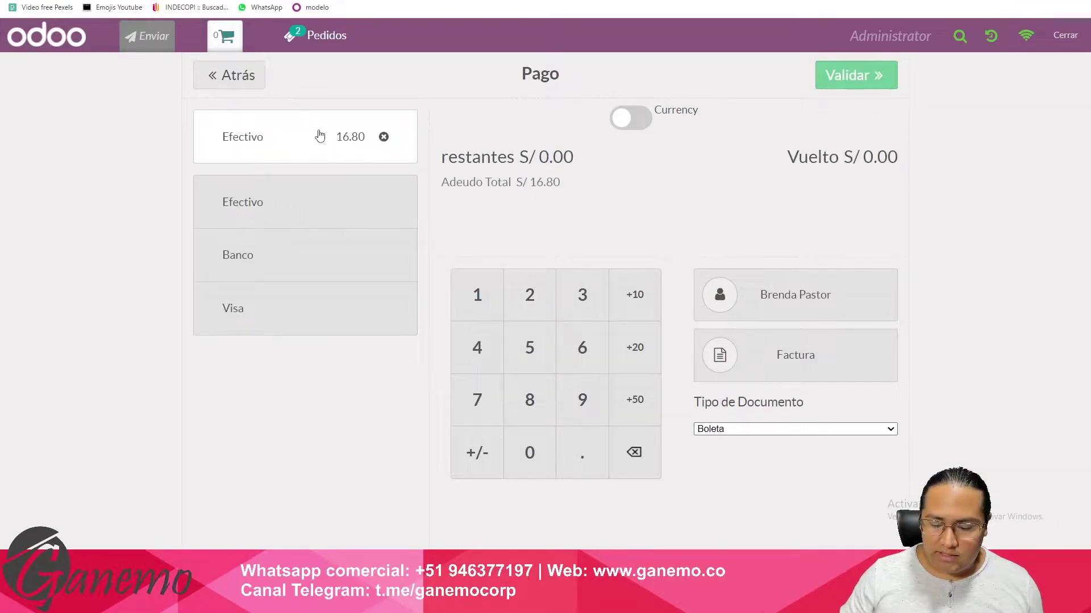
{"action": "type", "text": "10"}
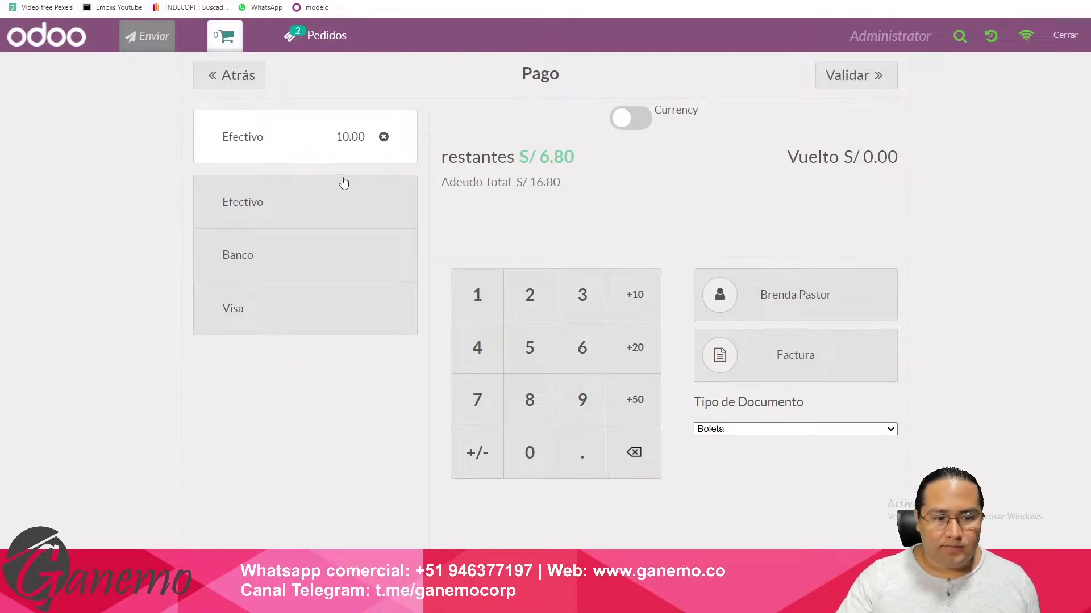
{"action": "left_click", "coordinate": [318, 312]}
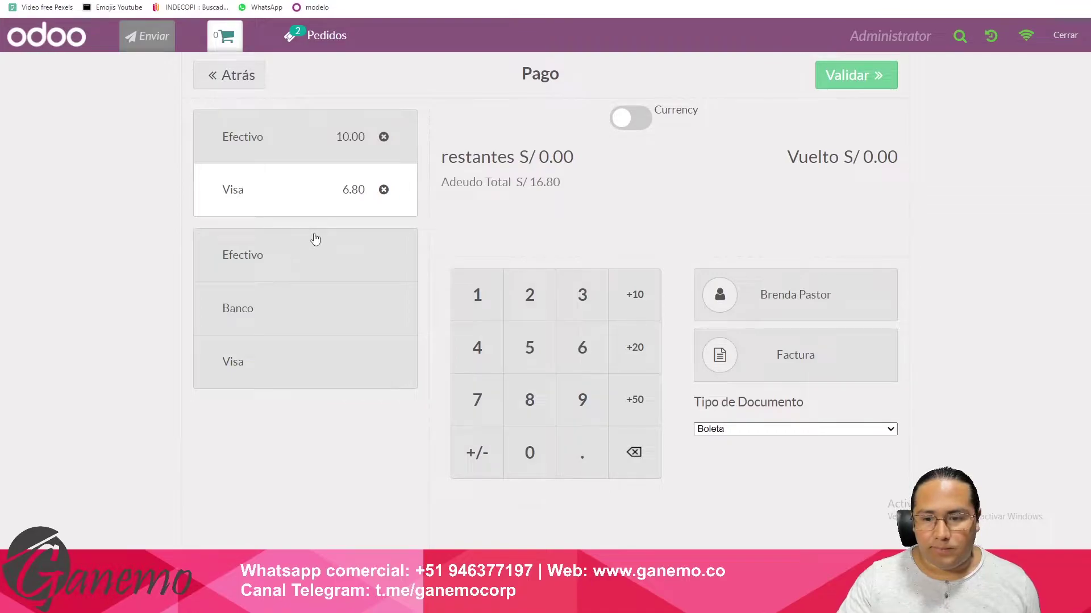
Step: Keep Boleta as the document type and validate the payment
{"action": "left_click", "coordinate": [727, 430]}
{"action": "left_click", "coordinate": [725, 442]}
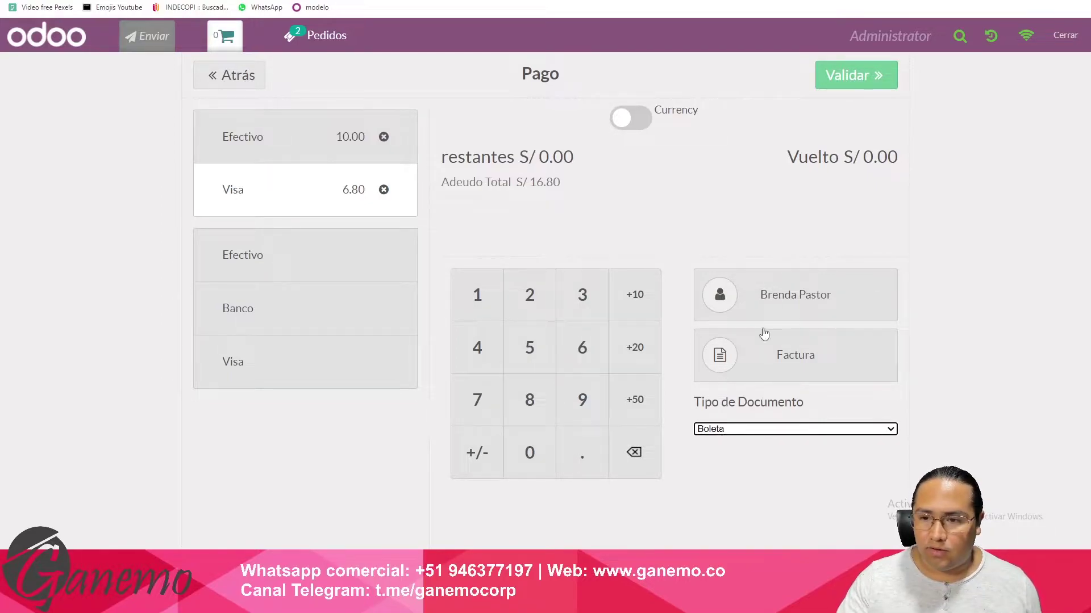
{"action": "left_click", "coordinate": [847, 77]}
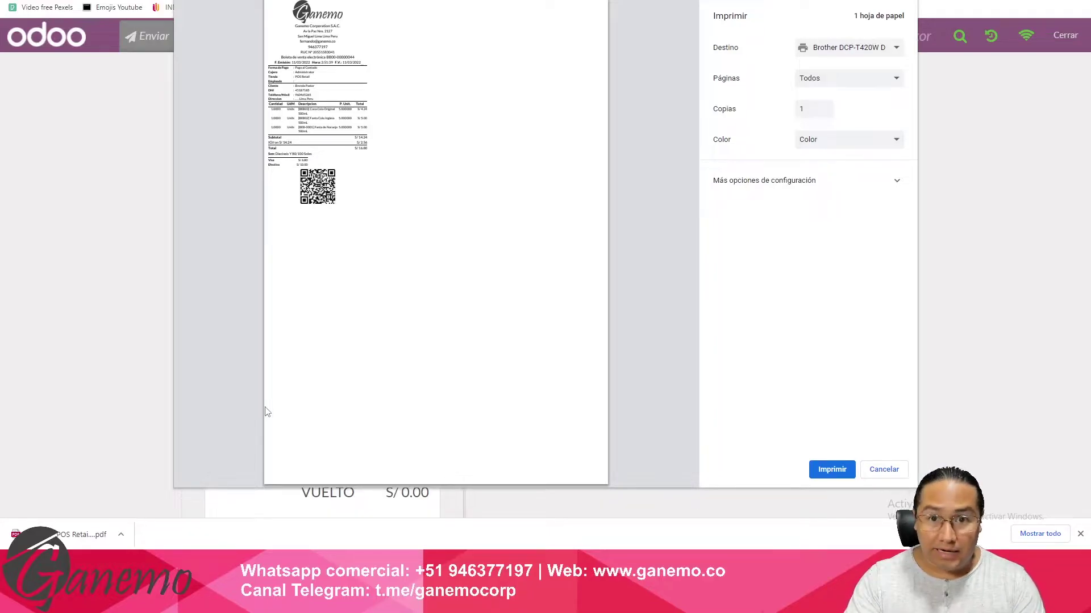
Step: Enlarge the printed boleta preview, examine its electronic document number line, and dismiss the print dialog
{"action": "left_click", "coordinate": [205, 429]}
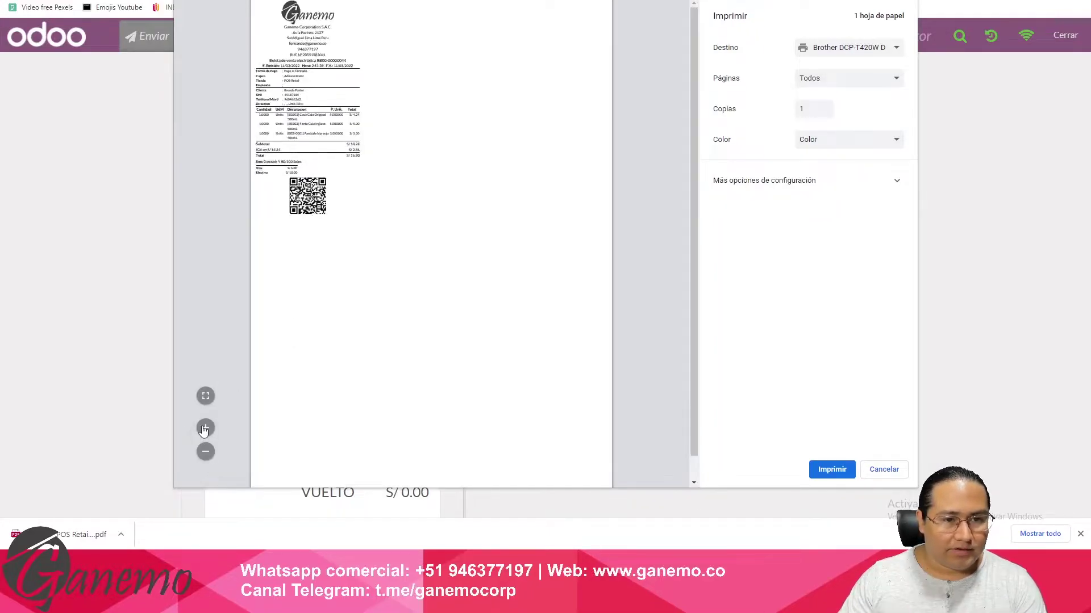
{"action": "left_click", "coordinate": [205, 429]}
{"action": "left_click", "coordinate": [205, 429]}
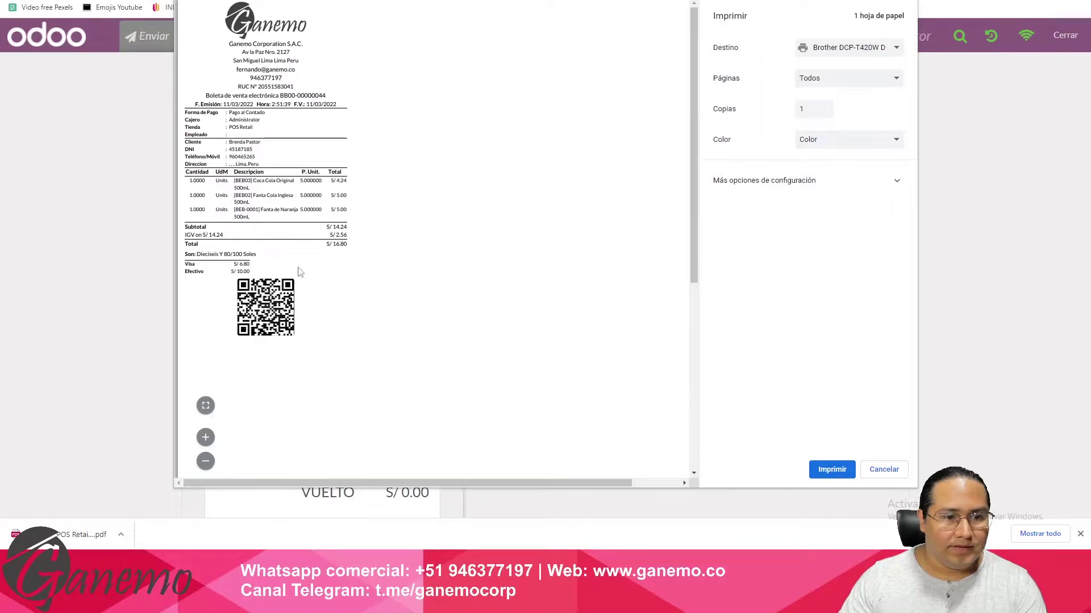
{"action": "left_click_drag", "start_coordinate": [219, 94], "coordinate": [323, 94]}
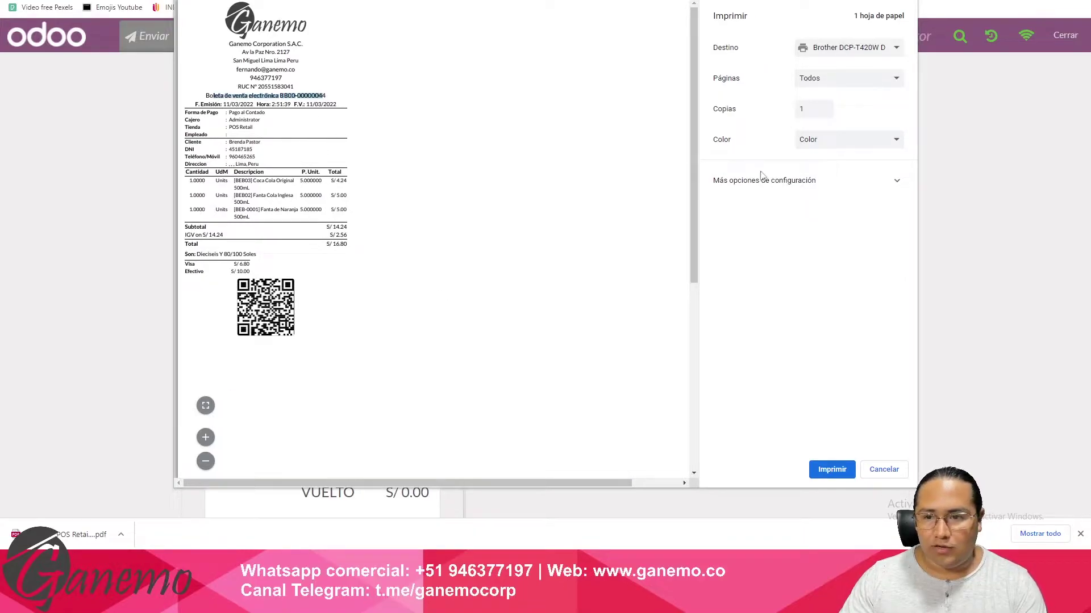
{"action": "key", "text": "Escape"}
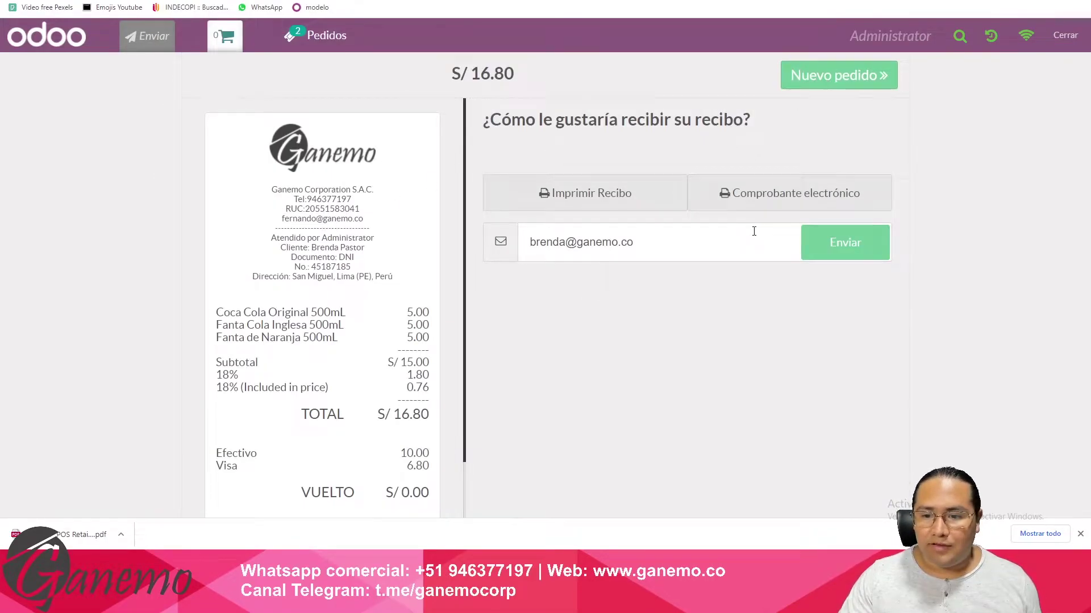
Step: Preview the electronic receipt again without printing it, and start a new order
{"action": "left_click", "coordinate": [785, 195]}
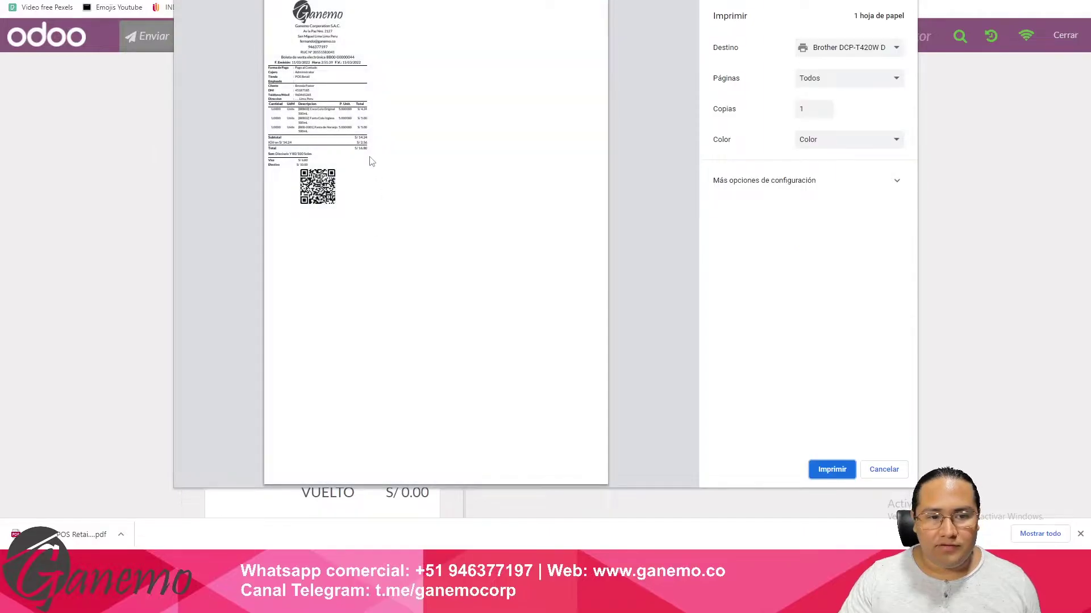
{"action": "key", "text": "Escape"}
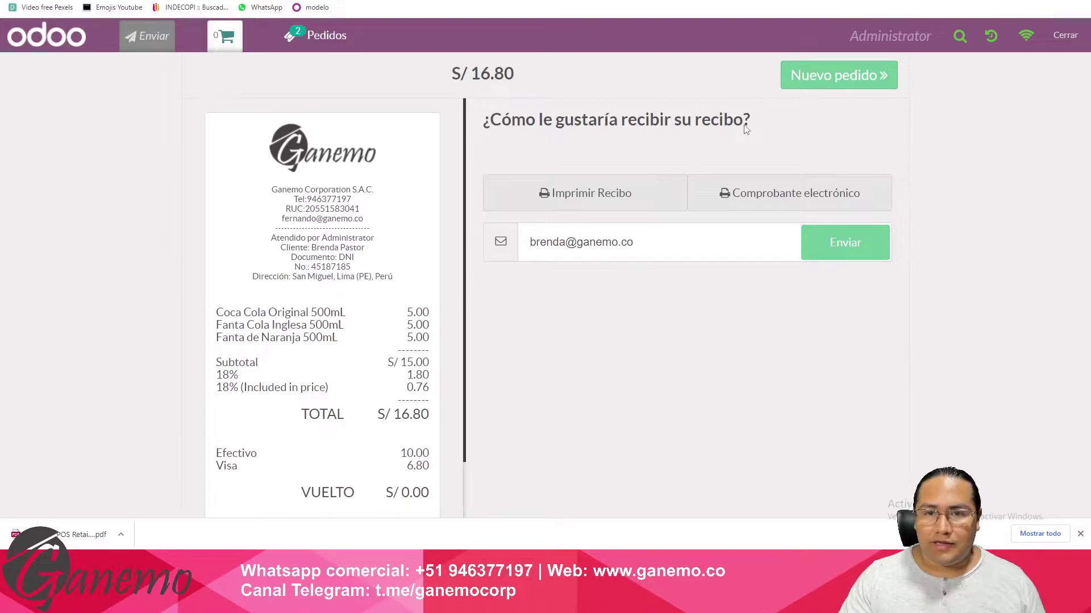
{"action": "left_click", "coordinate": [825, 79]}
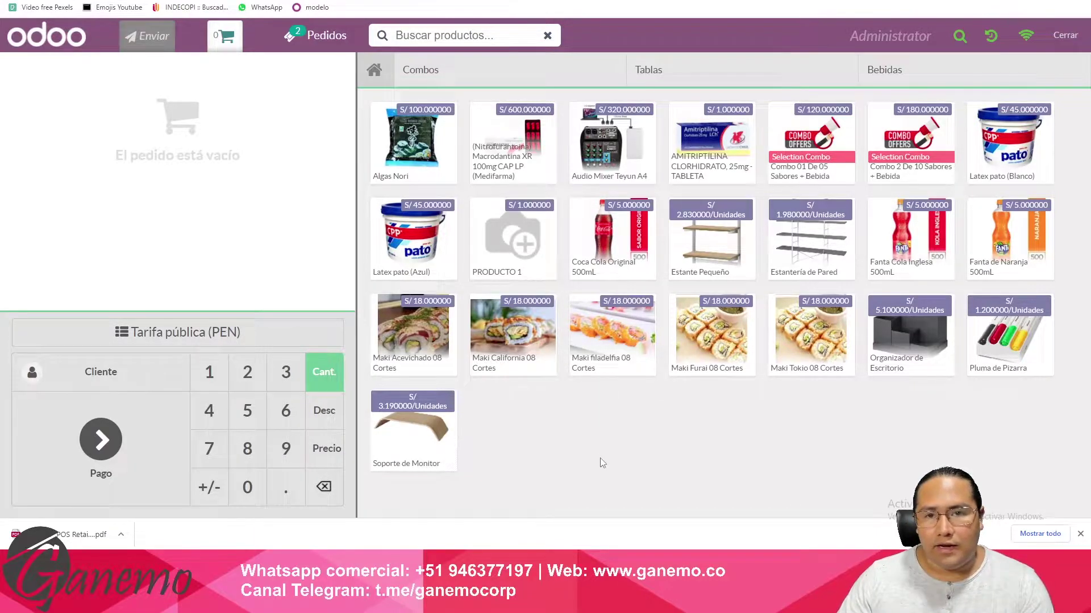
{"action": "left_click", "coordinate": [1080, 534]}
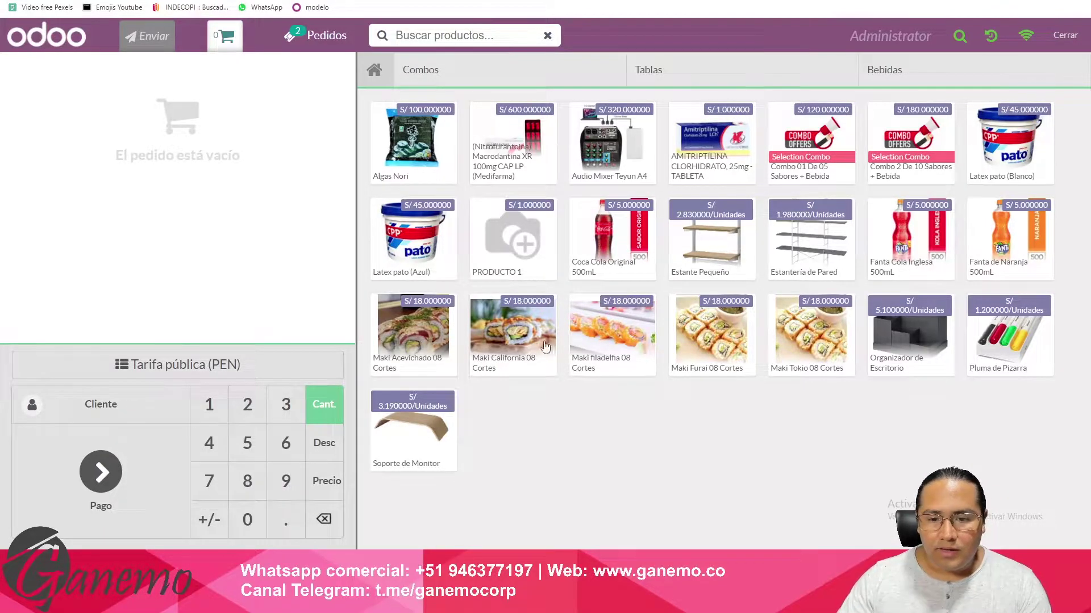
Step: Add Coca Cola Original 500mL to the new order with a quantity of -1
{"action": "left_click", "coordinate": [614, 247]}
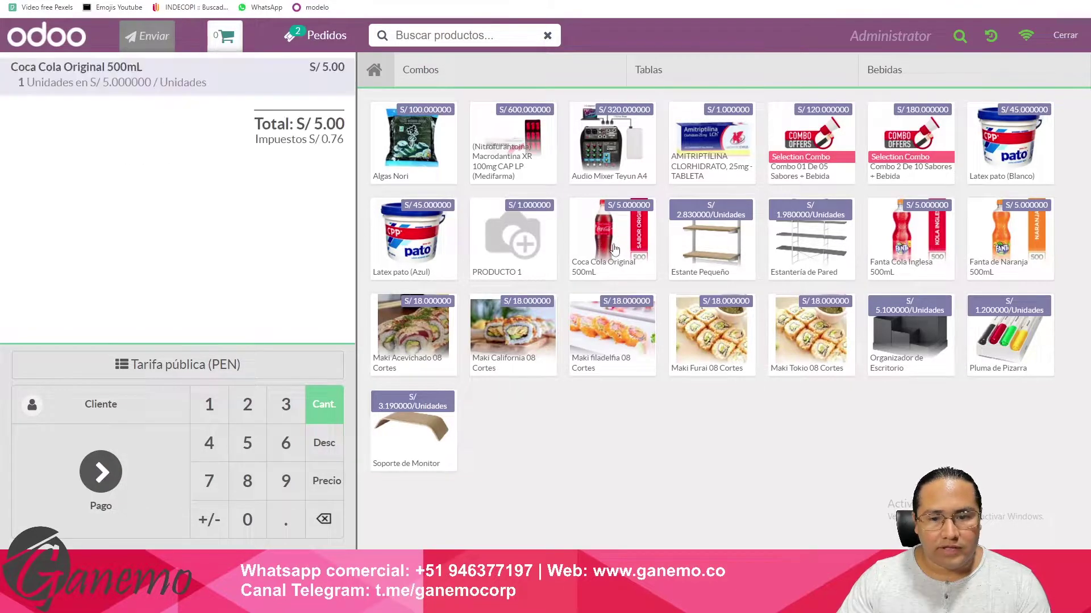
{"action": "left_click", "coordinate": [209, 520]}
{"action": "left_click", "coordinate": [209, 404]}
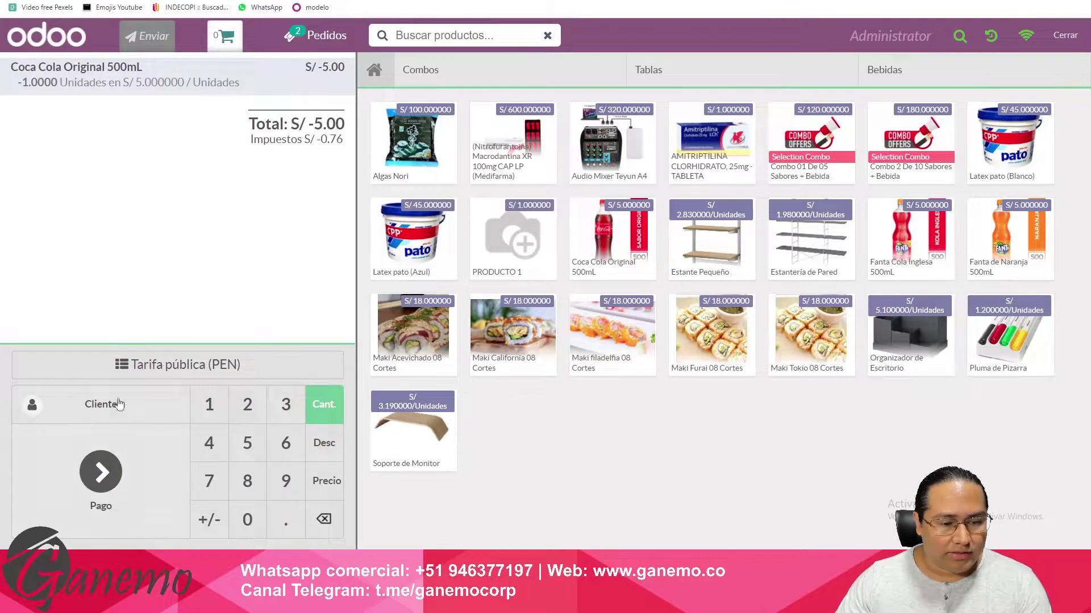
Step: Assign the same customer as in the previous sale to the return order
{"action": "left_click", "coordinate": [176, 403]}
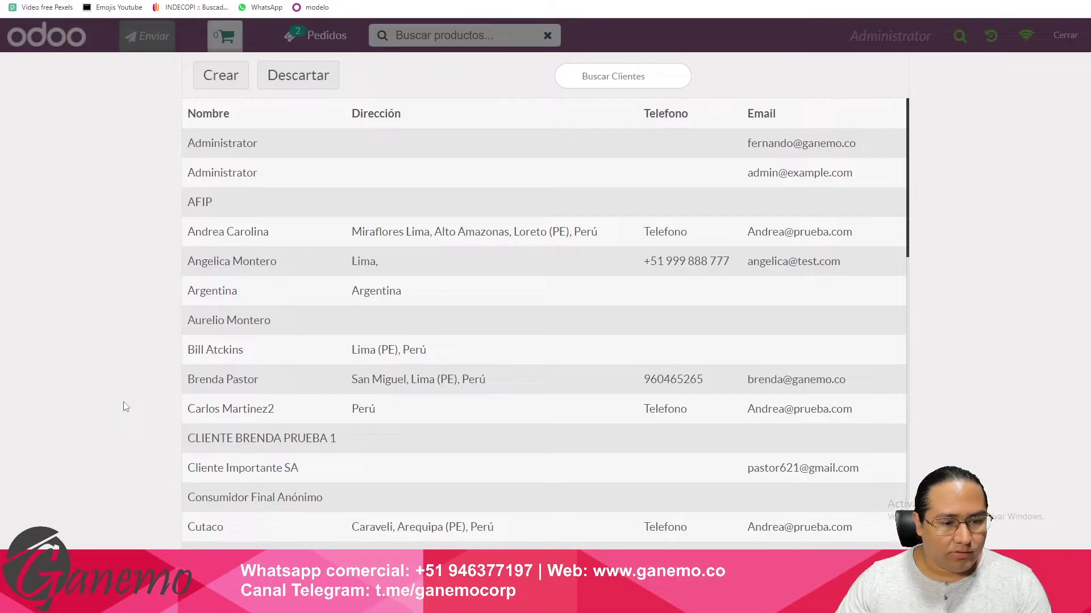
{"action": "left_click", "coordinate": [257, 379]}
{"action": "left_click", "coordinate": [250, 80]}
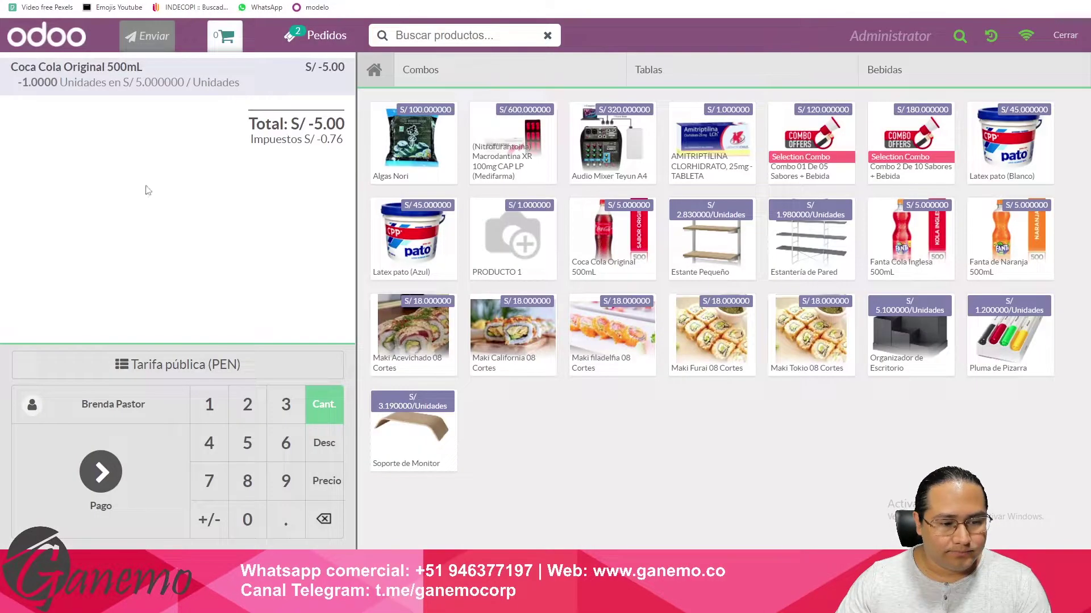
Step: Open the return order's payment and choose Nota de Crédito Boleta as the document type
{"action": "left_click", "coordinate": [103, 492]}
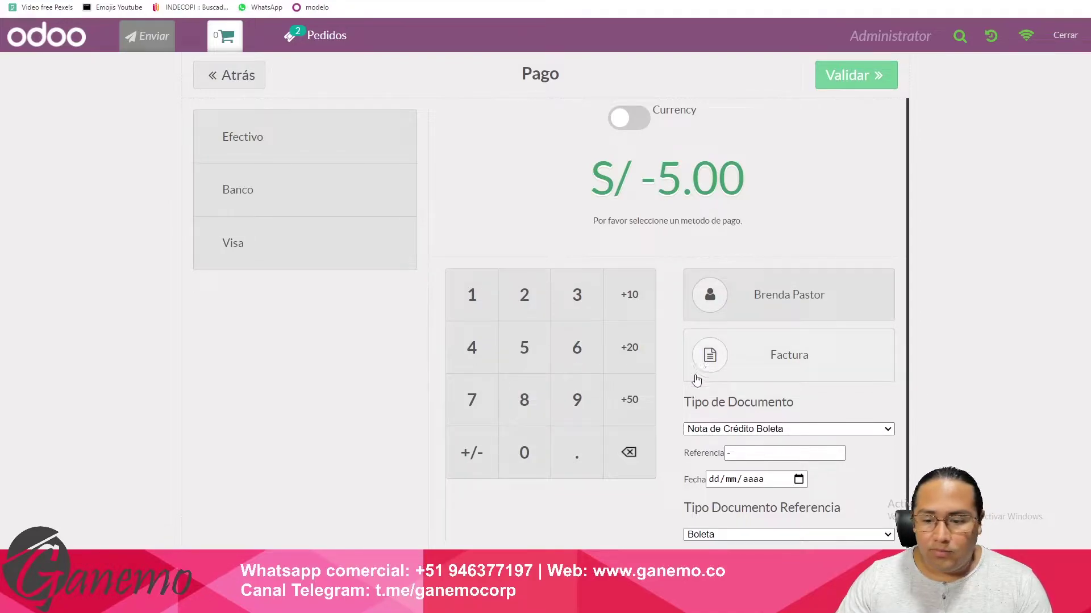
{"action": "left_click", "coordinate": [713, 430]}
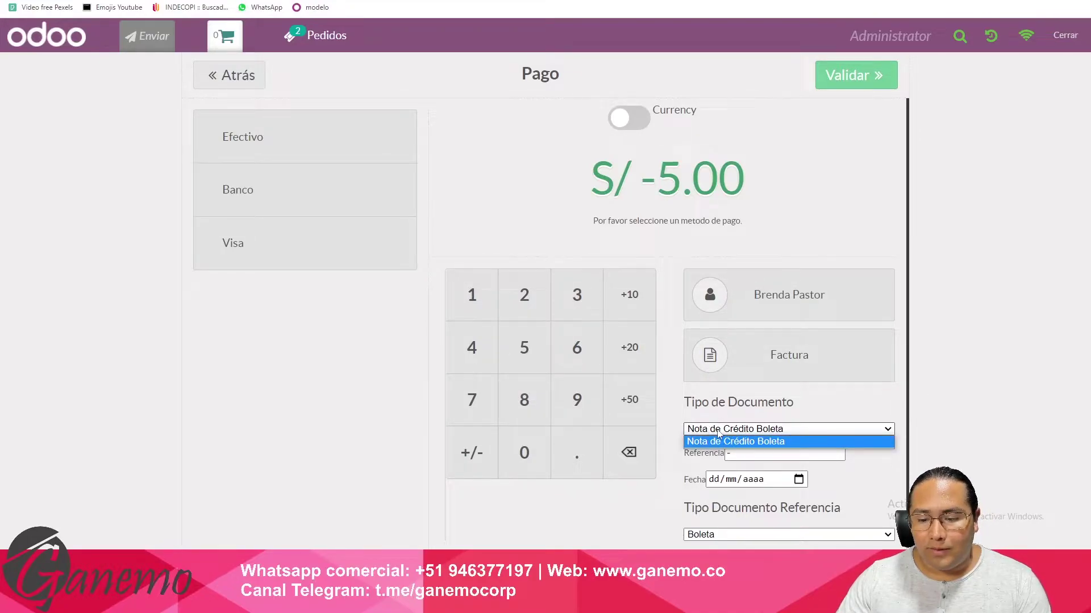
{"action": "left_click", "coordinate": [713, 442]}
{"action": "left_click", "coordinate": [732, 430]}
{"action": "left_click", "coordinate": [723, 430]}
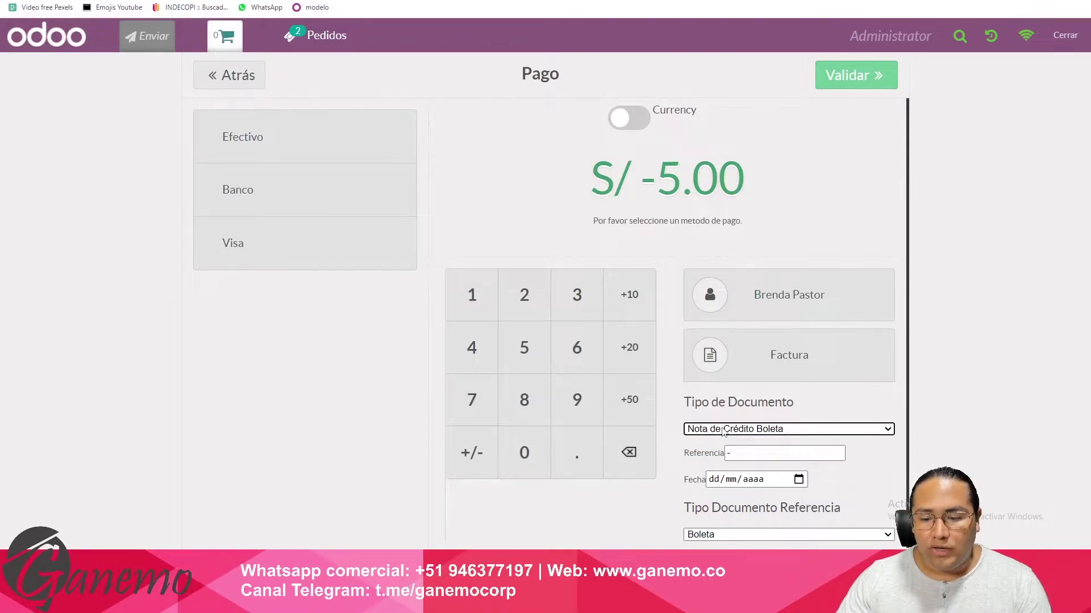
Step: Review the Referencia and Fecha fields required for the credit note's original document
{"action": "left_click", "coordinate": [727, 453]}
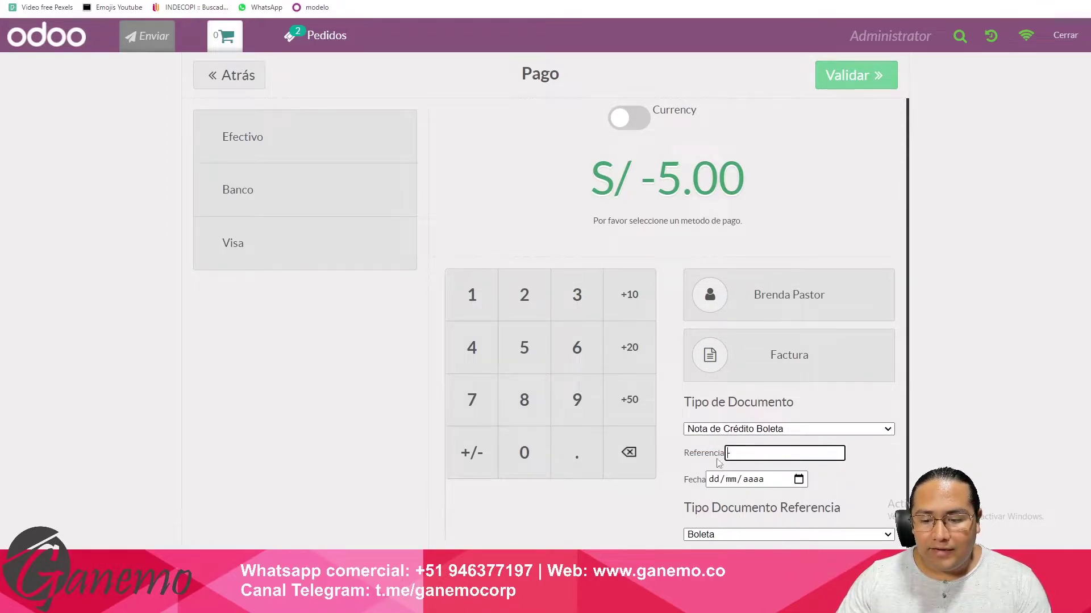
{"action": "type", "text": "-"}
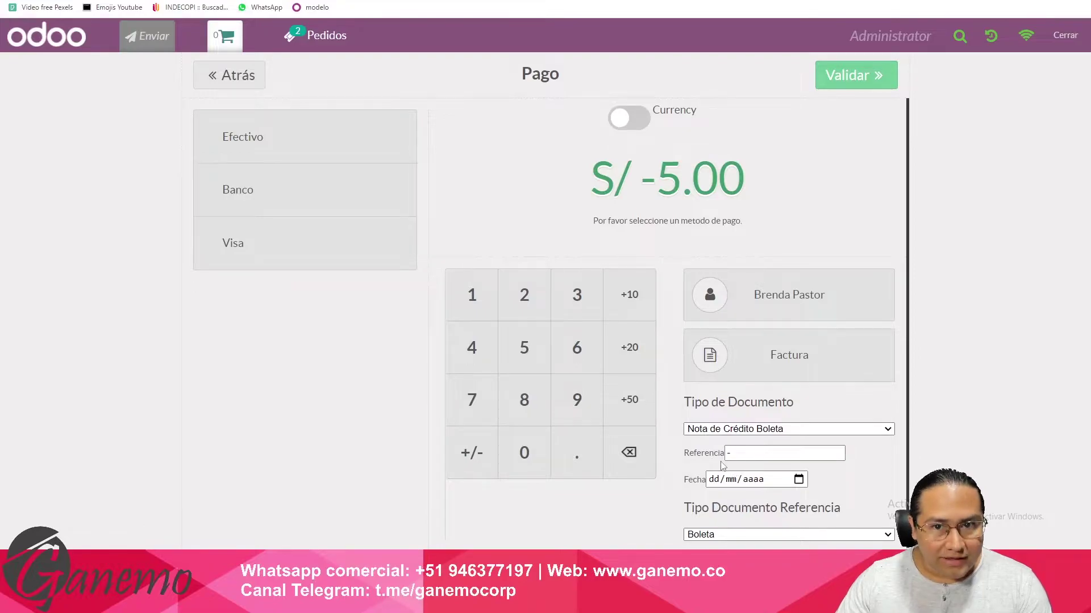
{"action": "left_click", "coordinate": [731, 453]}
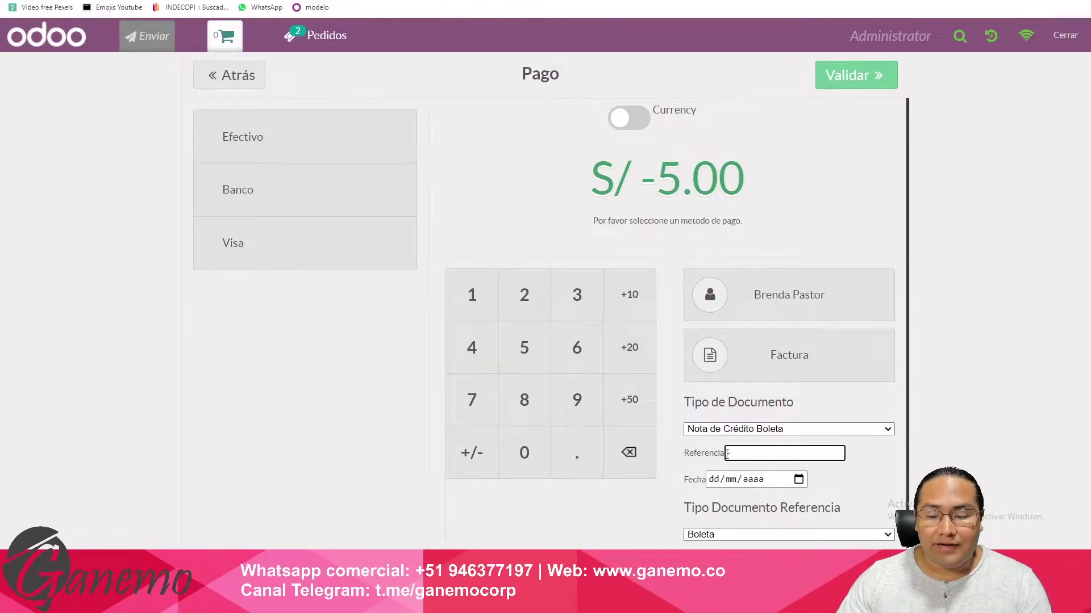
{"action": "key", "text": "Tab"}
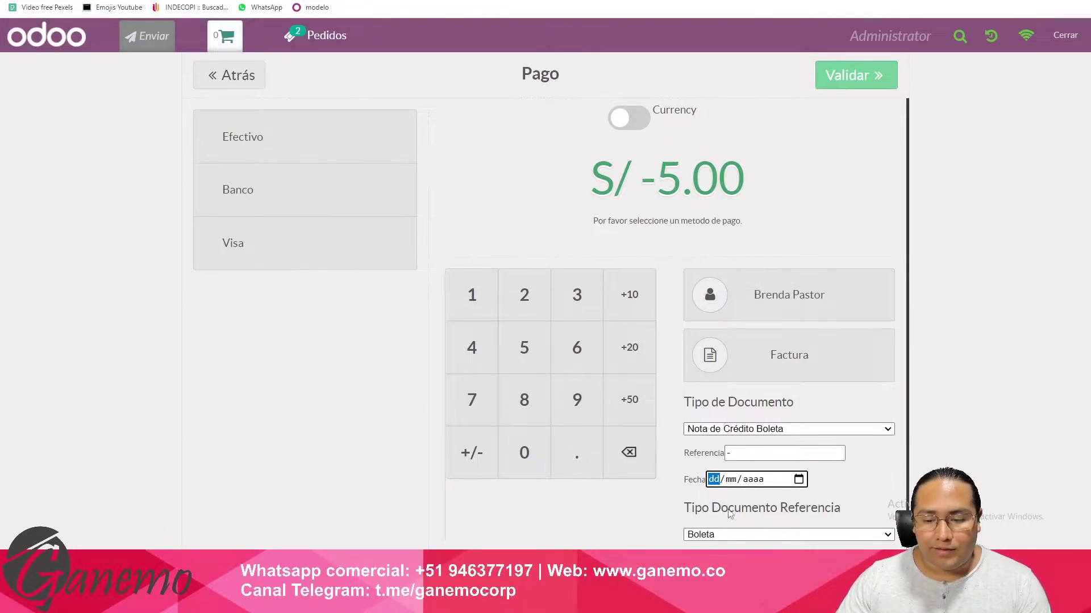
{"action": "left_click", "coordinate": [702, 518]}
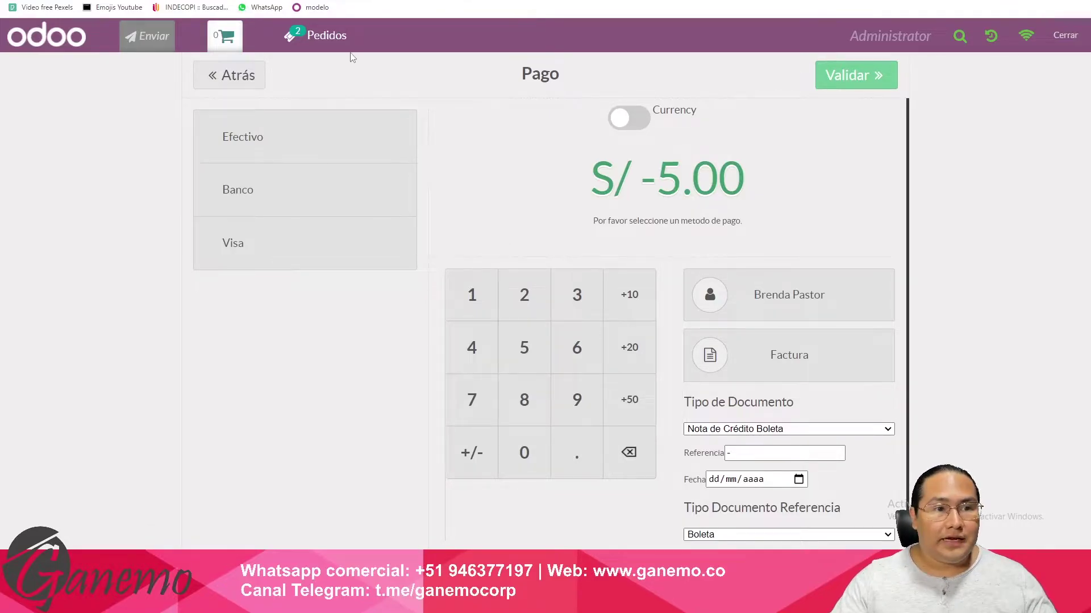
Step: Switch to the Odoo back end and open the customer invoices list in Facturacion
{"action": "left_click", "coordinate": [225, 3]}
{"action": "left_click", "coordinate": [11, 34]}
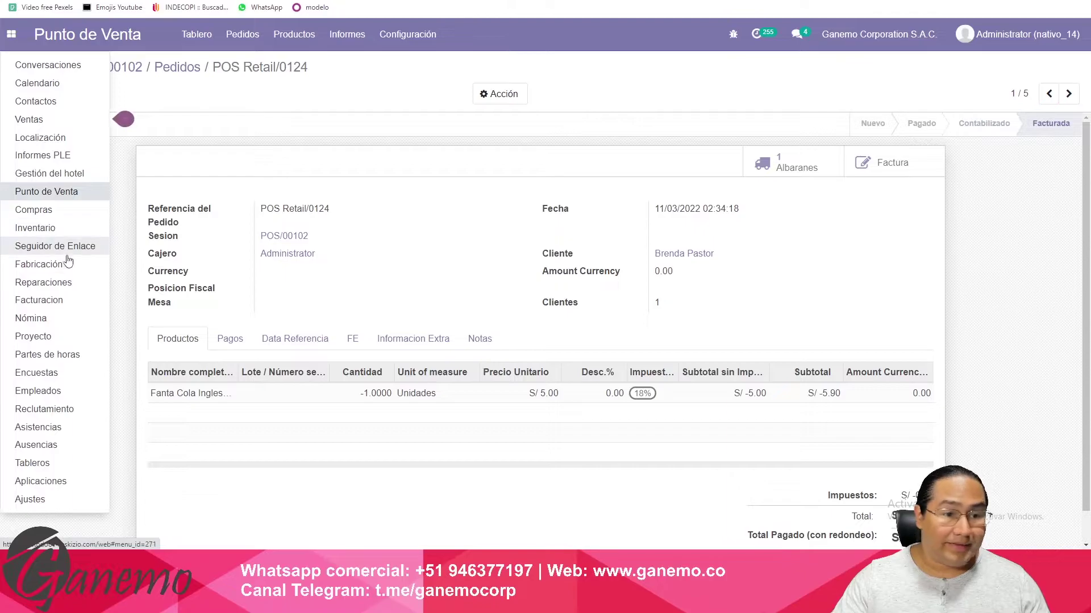
{"action": "left_click", "coordinate": [53, 300]}
{"action": "left_click", "coordinate": [217, 34]}
{"action": "left_click", "coordinate": [237, 76]}
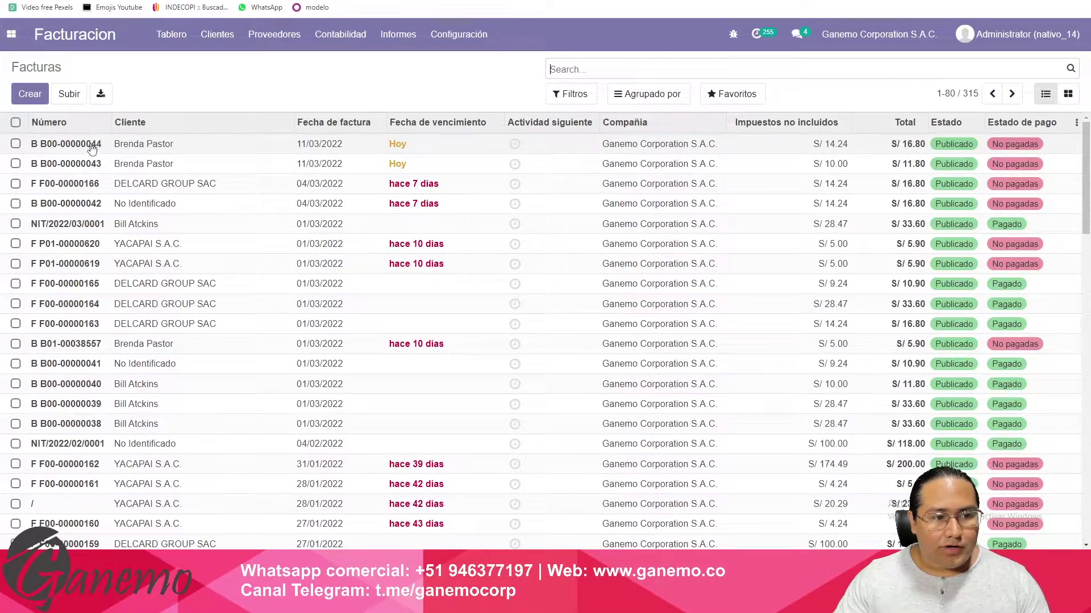
Step: Open the newest boleta, highlight the sequence part of its number, and return to the point of sale payment
{"action": "left_click", "coordinate": [95, 149]}
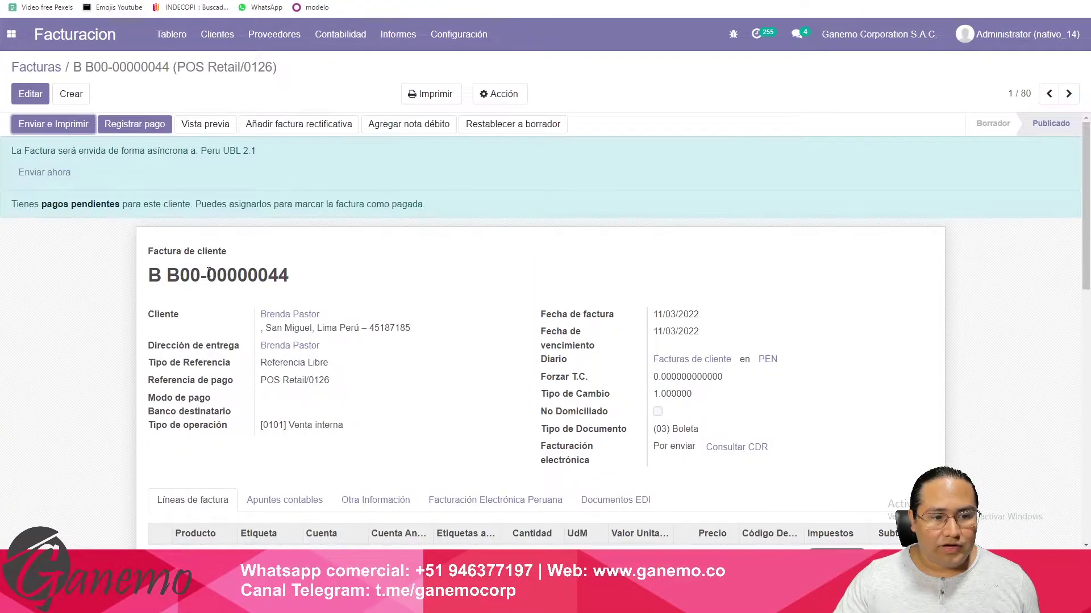
{"action": "left_click_drag", "start_coordinate": [207, 275], "coordinate": [288, 275]}
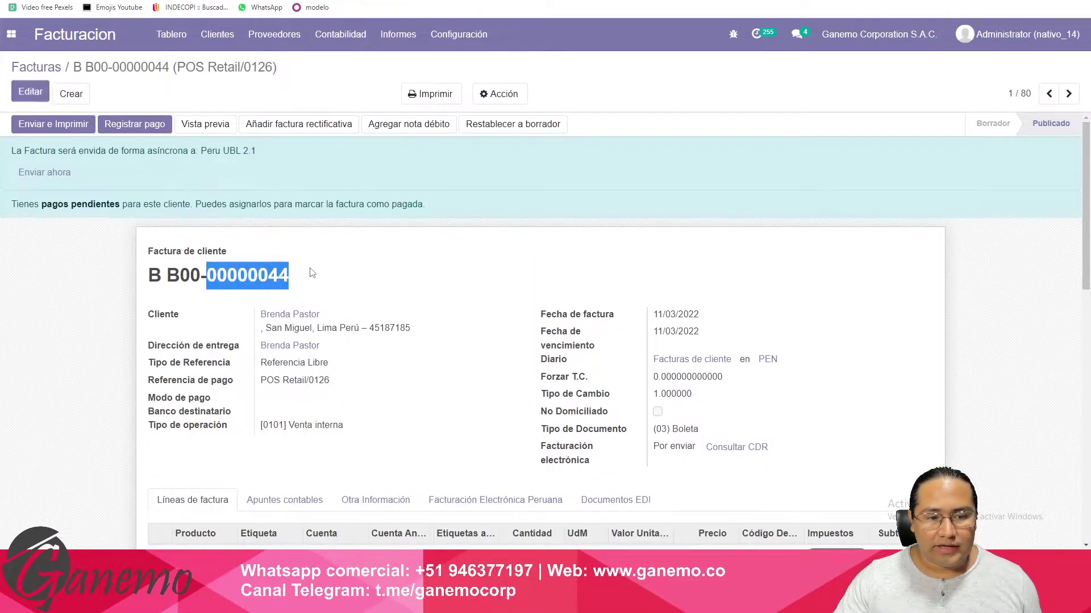
{"action": "key", "text": "ctrl+Tab"}
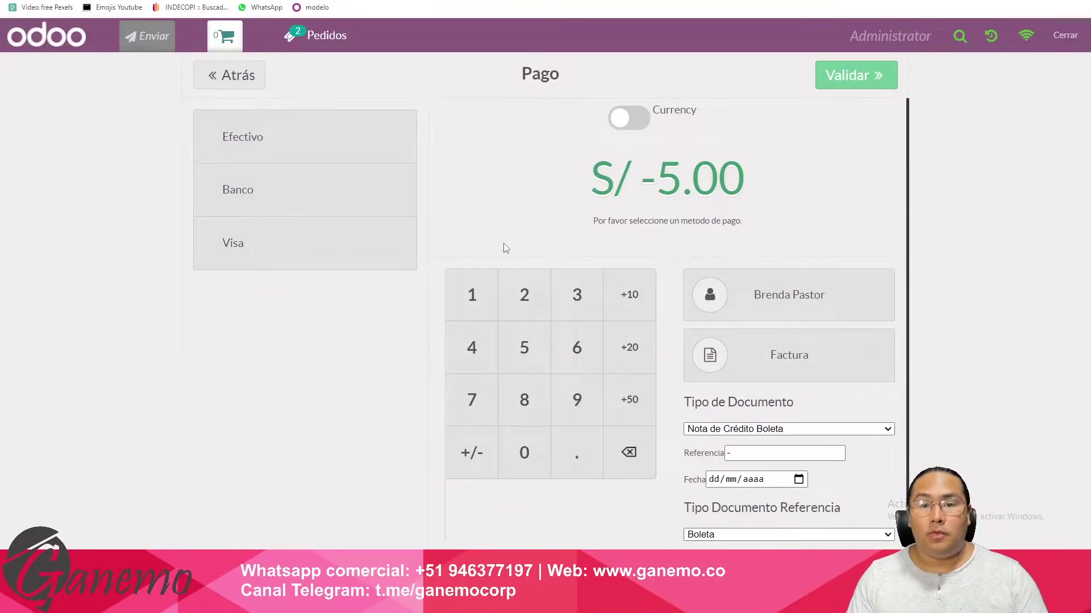
{"action": "left_click", "coordinate": [733, 453]}
{"action": "left_click", "coordinate": [729, 453]}
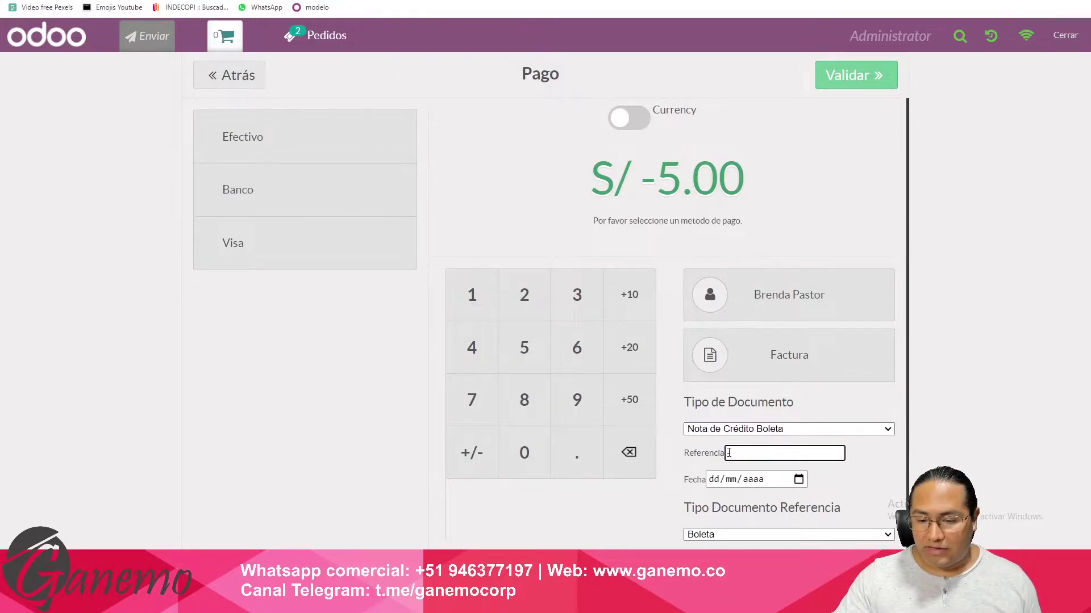
{"action": "type", "text": "BB"}
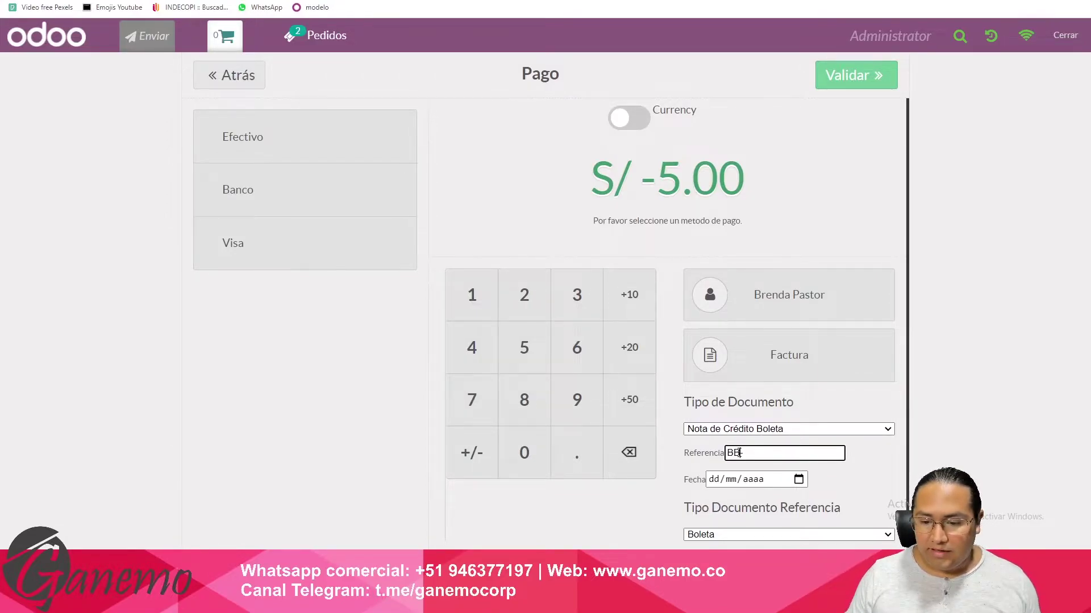
{"action": "type", "text": "00-00000044"}
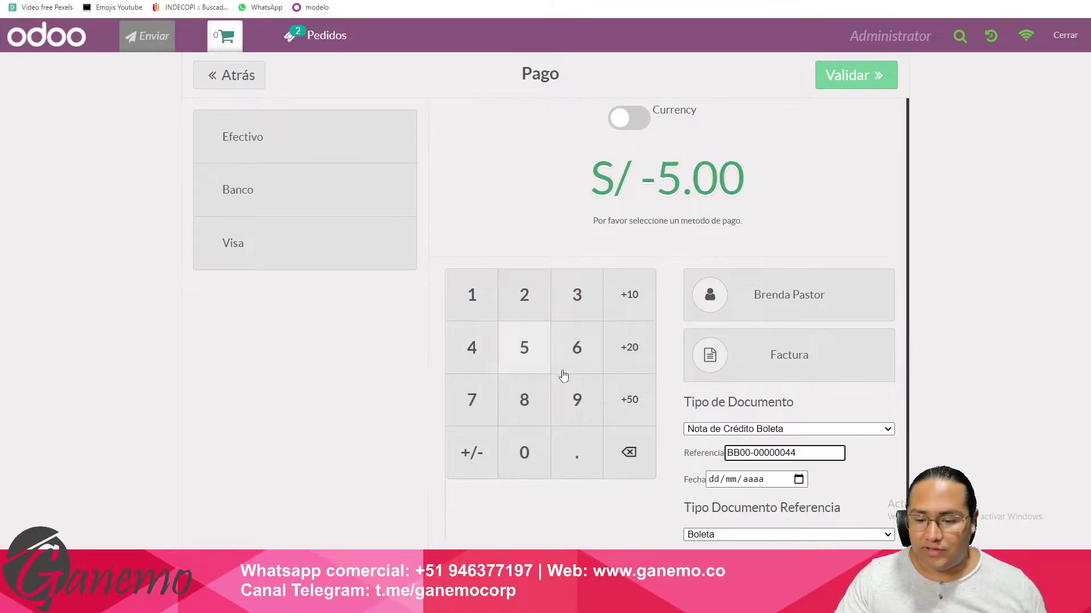
{"action": "left_click", "coordinate": [799, 480]}
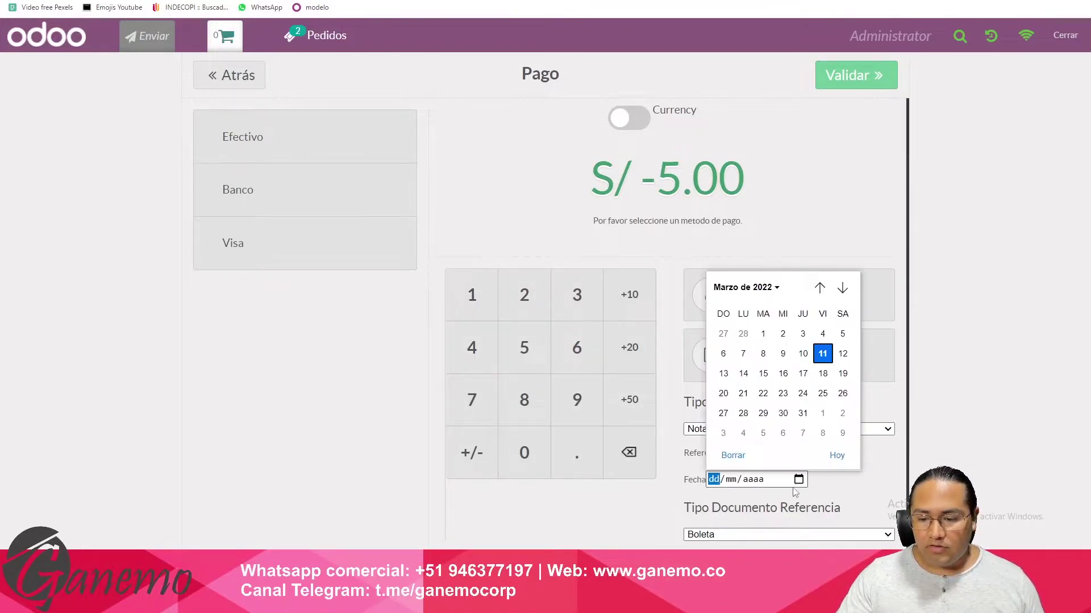
{"action": "left_click", "coordinate": [822, 354]}
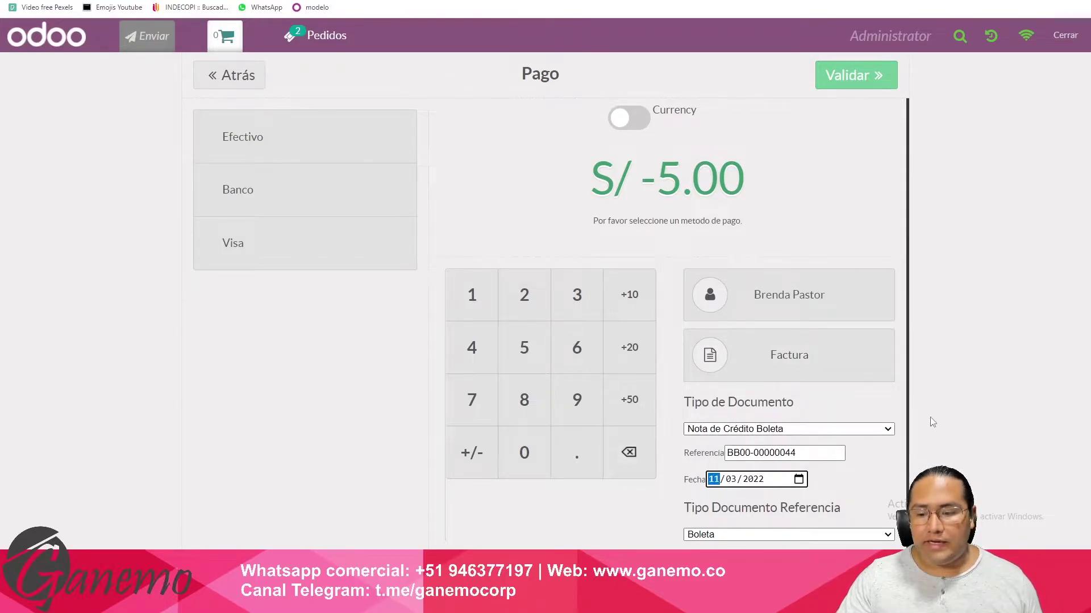
{"action": "left_click", "coordinate": [344, 153]}
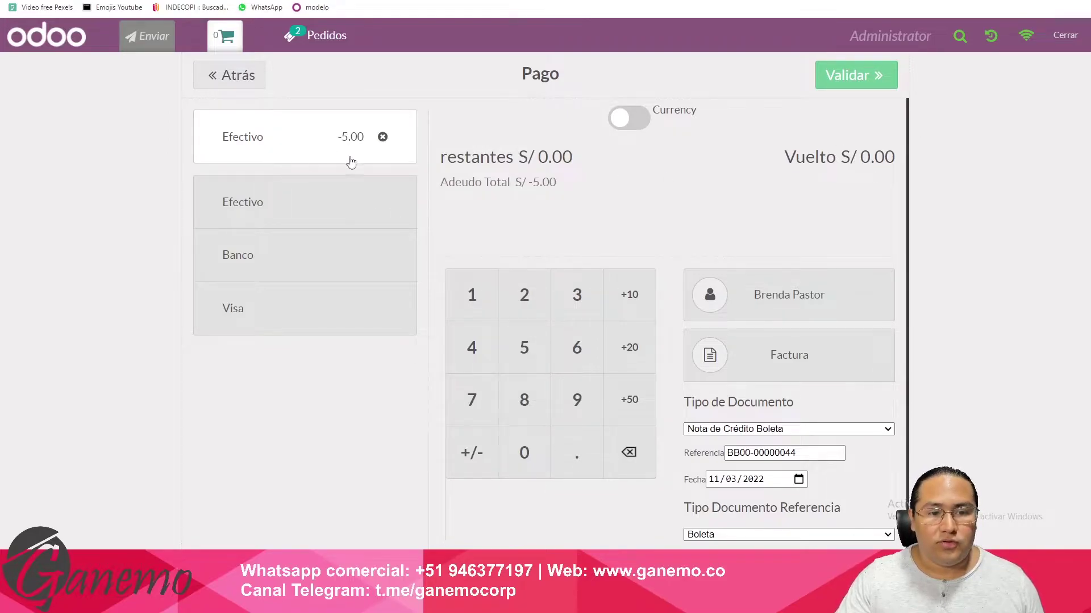
{"action": "left_click", "coordinate": [383, 138]}
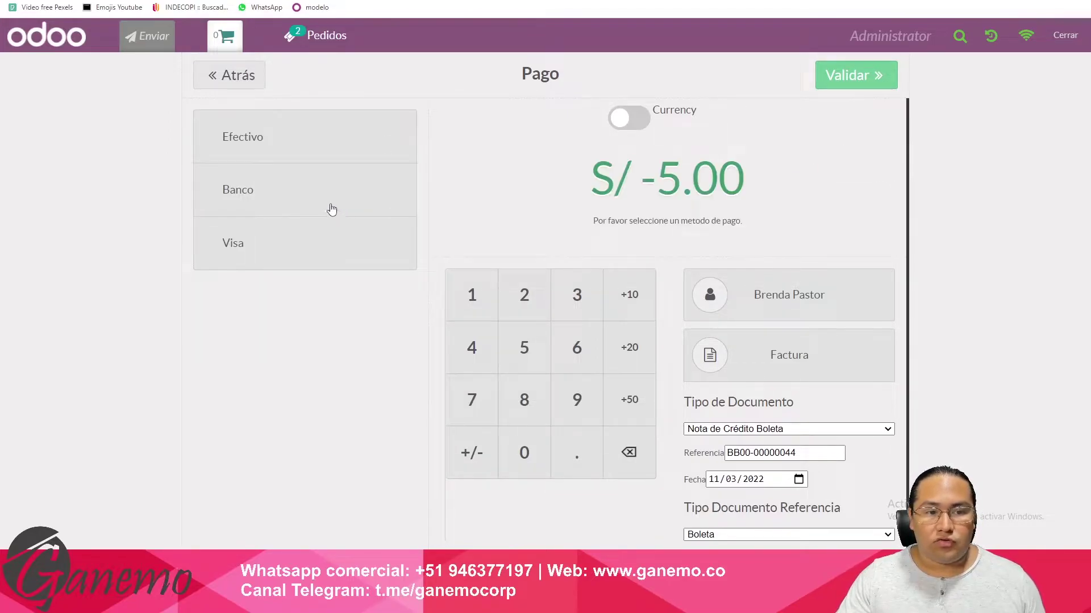
{"action": "left_click", "coordinate": [304, 267]}
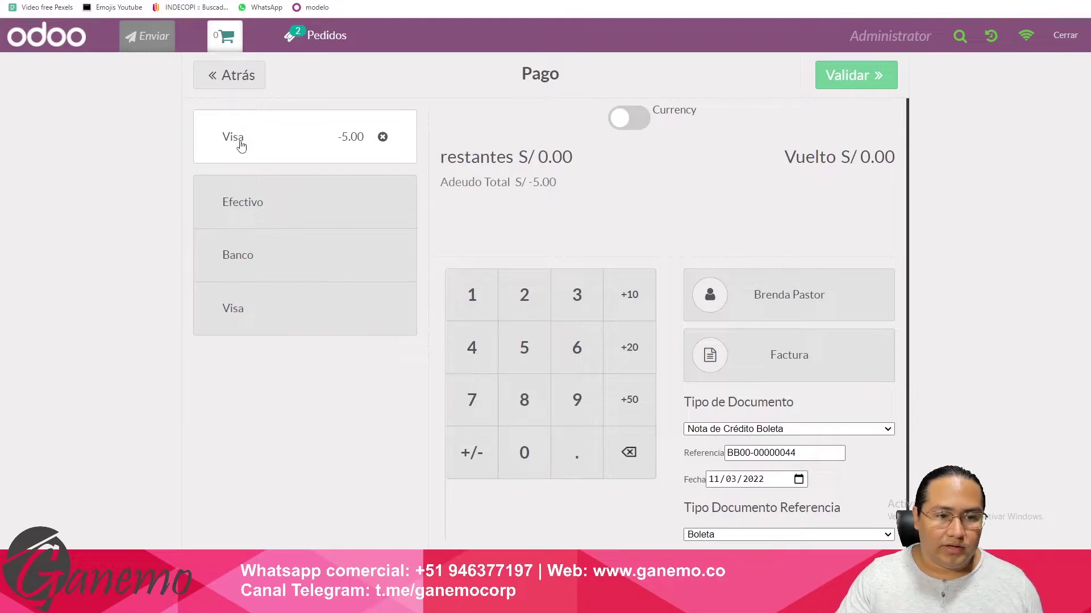
{"action": "left_click", "coordinate": [381, 138]}
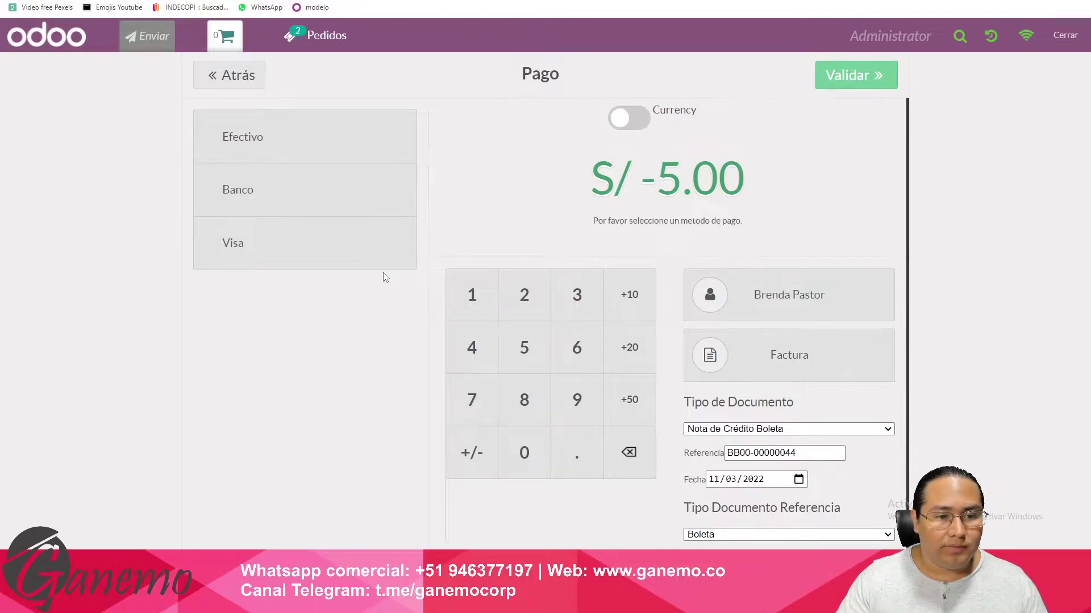
Step: Refund the return order with the Efectivo payment method and validate the payment
{"action": "left_click", "coordinate": [339, 139]}
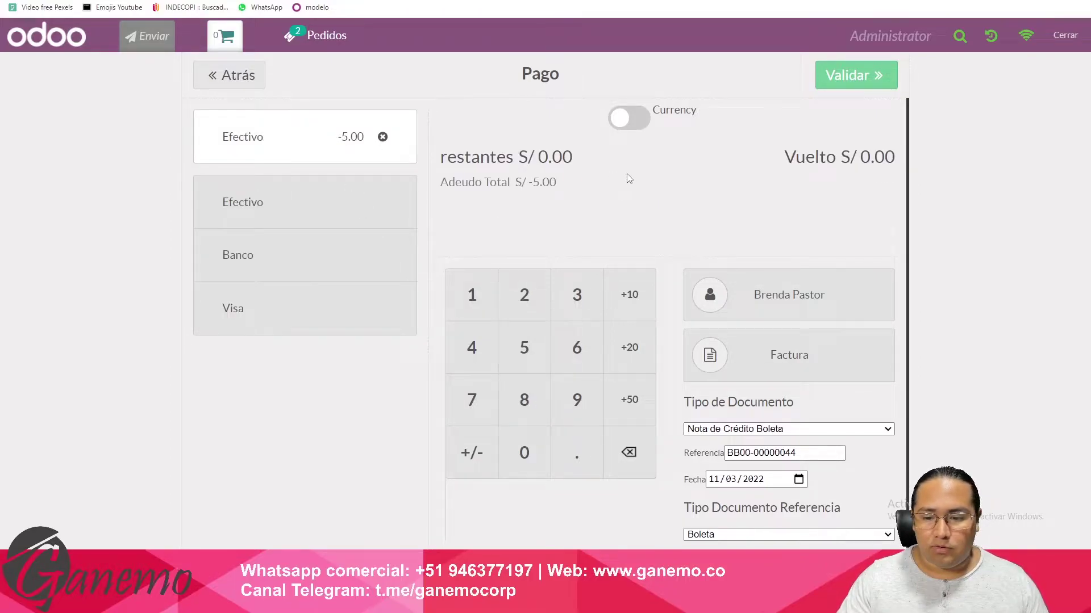
{"action": "left_click", "coordinate": [852, 78]}
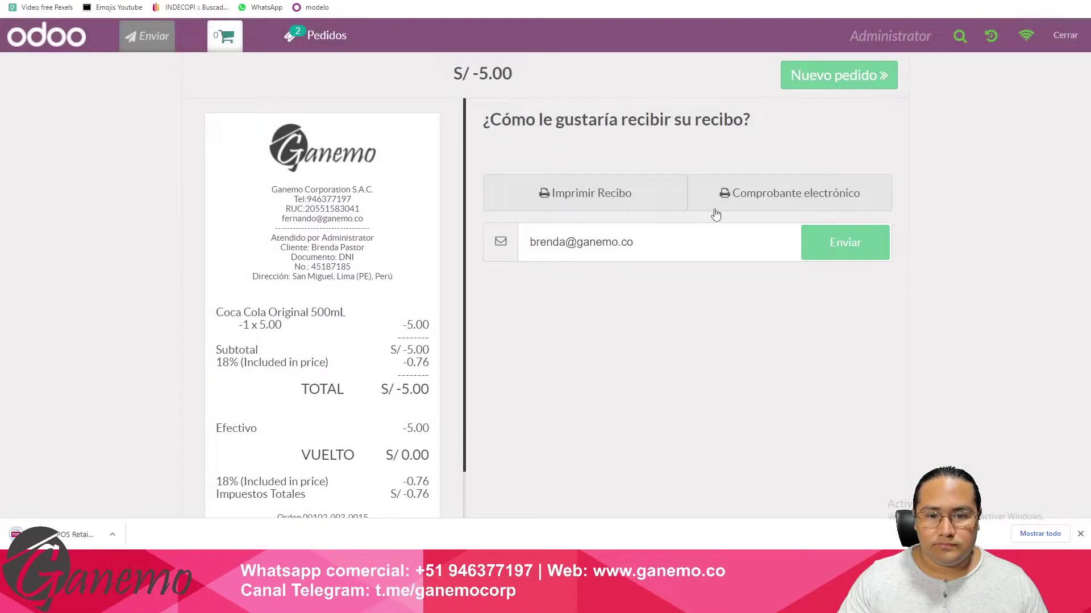
Step: Open the credit note's Comprobante electrónico for printing, highlight its title and number, and close the preview without printing
{"action": "left_click", "coordinate": [716, 214]}
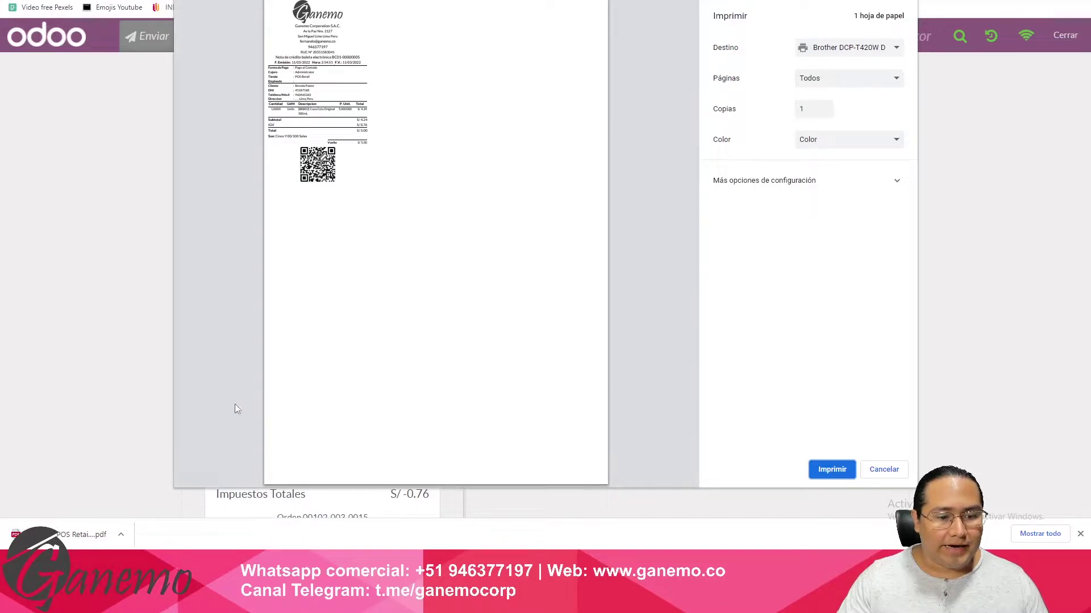
{"action": "left_click", "coordinate": [206, 429]}
{"action": "left_click", "coordinate": [207, 430]}
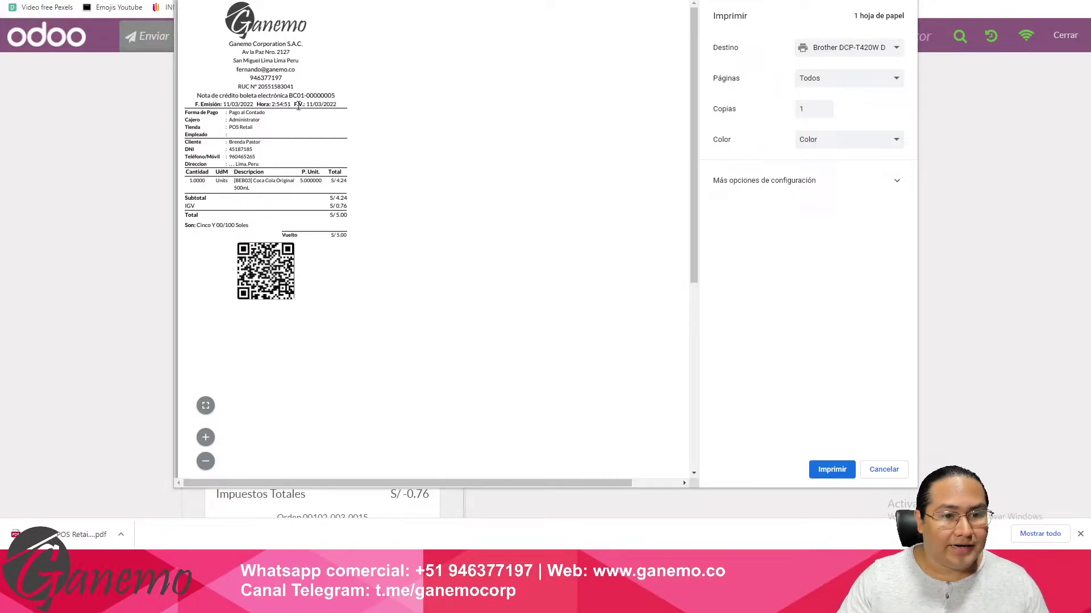
{"action": "left_click_drag", "start_coordinate": [201, 95], "coordinate": [324, 95]}
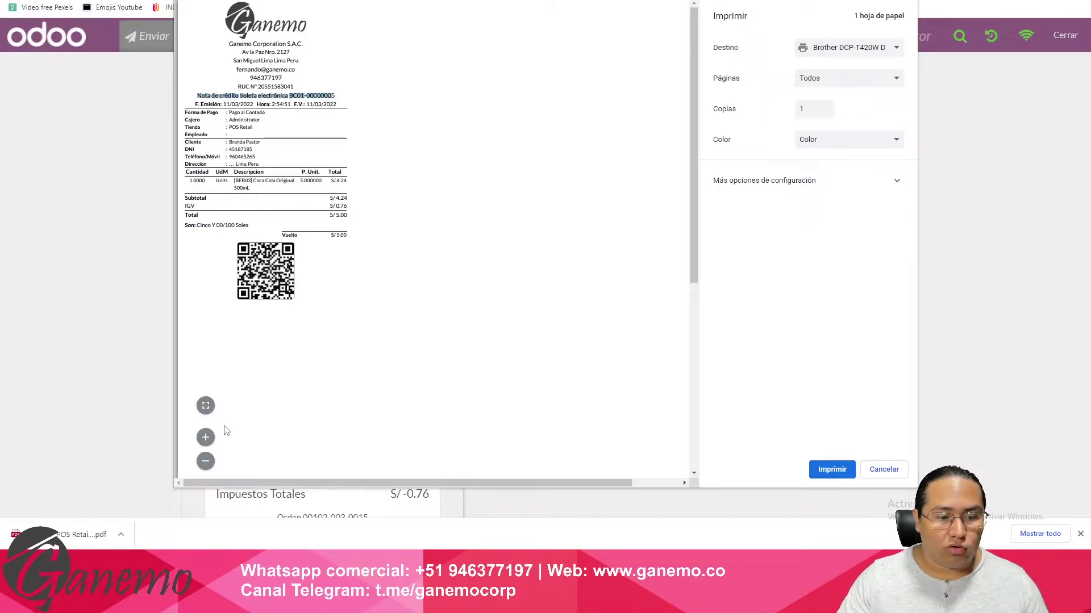
{"action": "left_click", "coordinate": [206, 438]}
{"action": "left_click", "coordinate": [207, 437]}
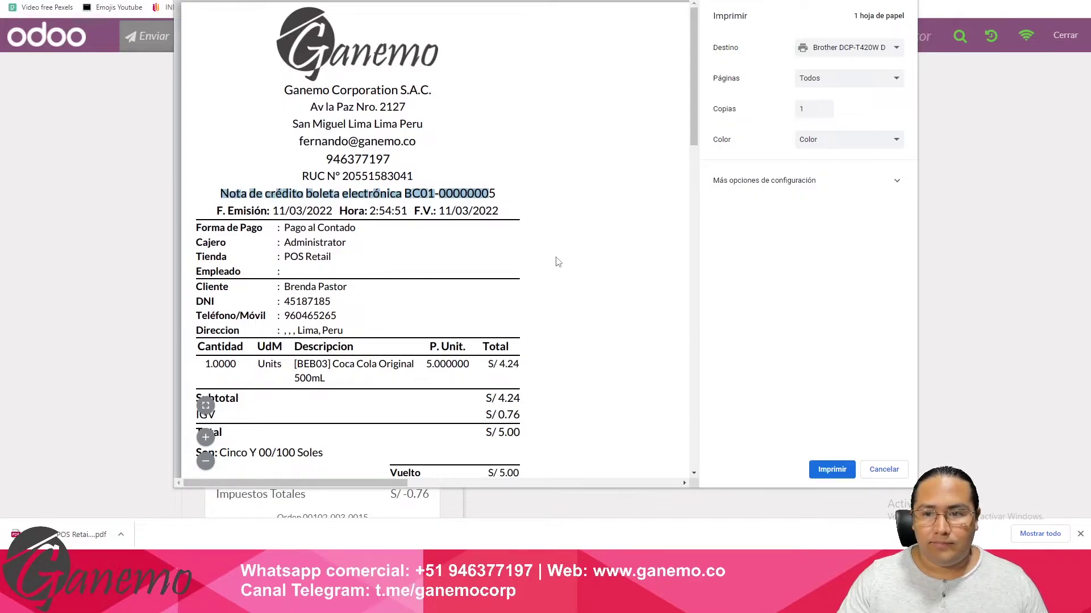
{"action": "key", "text": "Escape"}
Step: Start a new order and dismiss the browser's downloads bar
{"action": "left_click", "coordinate": [829, 78]}
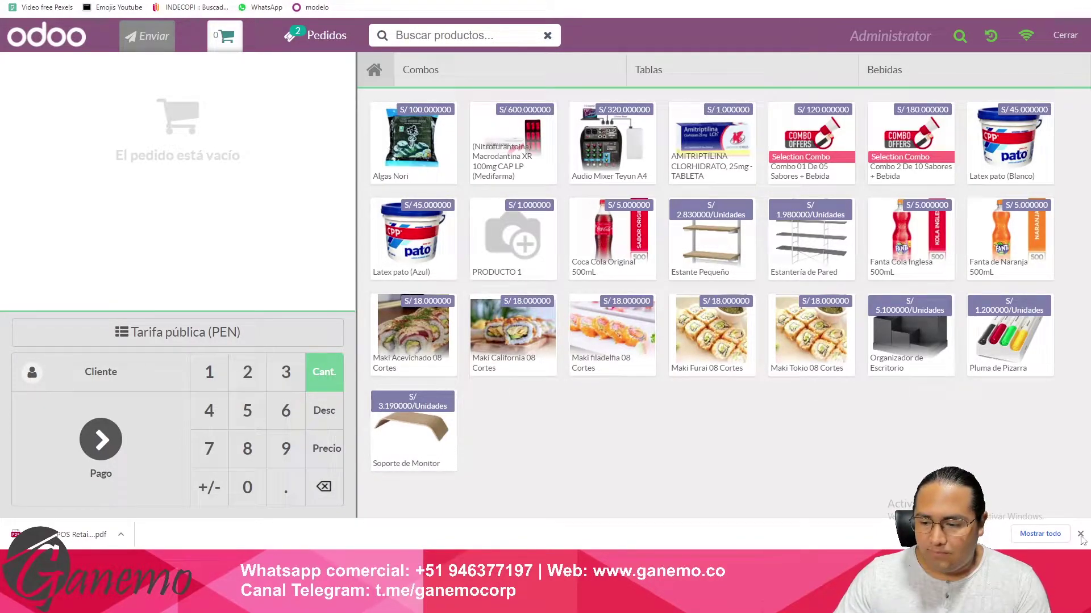
{"action": "left_click", "coordinate": [1081, 535]}
{"action": "left_click", "coordinate": [591, 239]}
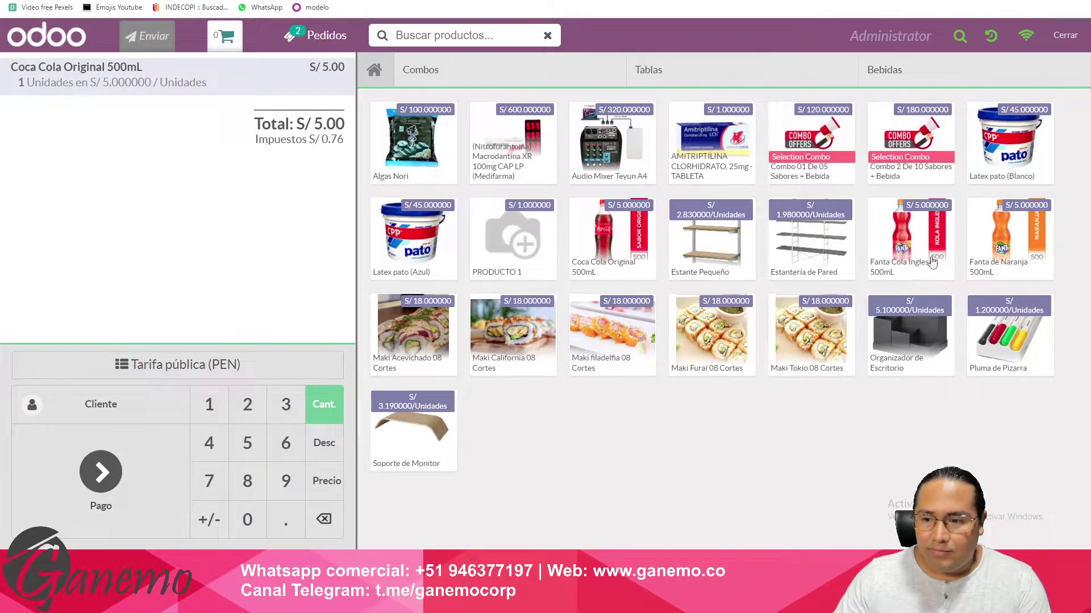
{"action": "left_click", "coordinate": [903, 262]}
{"action": "left_click", "coordinate": [1006, 249]}
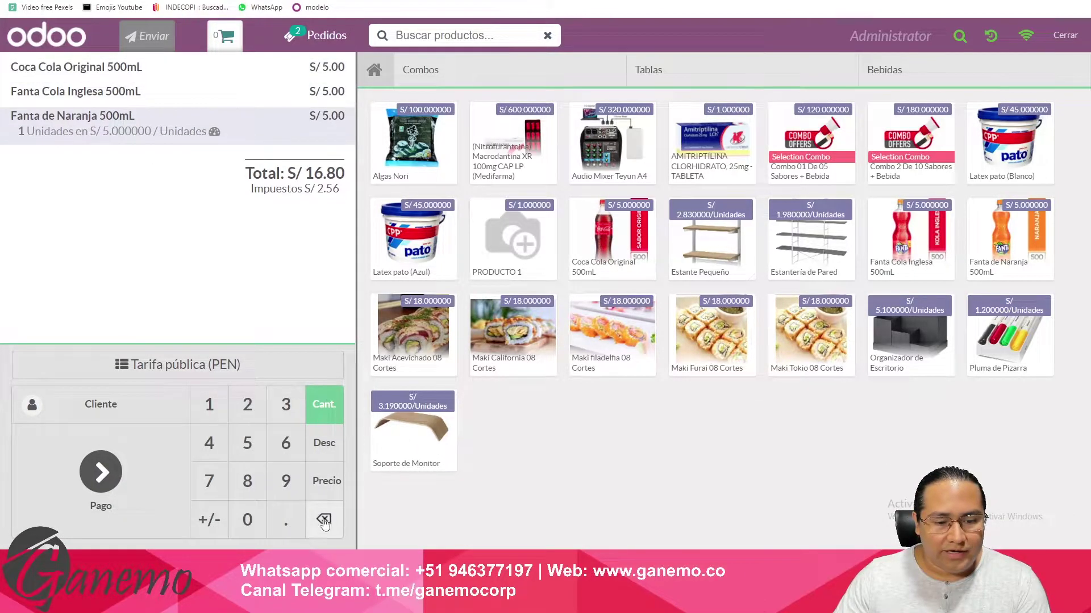
{"action": "left_click", "coordinate": [318, 35]}
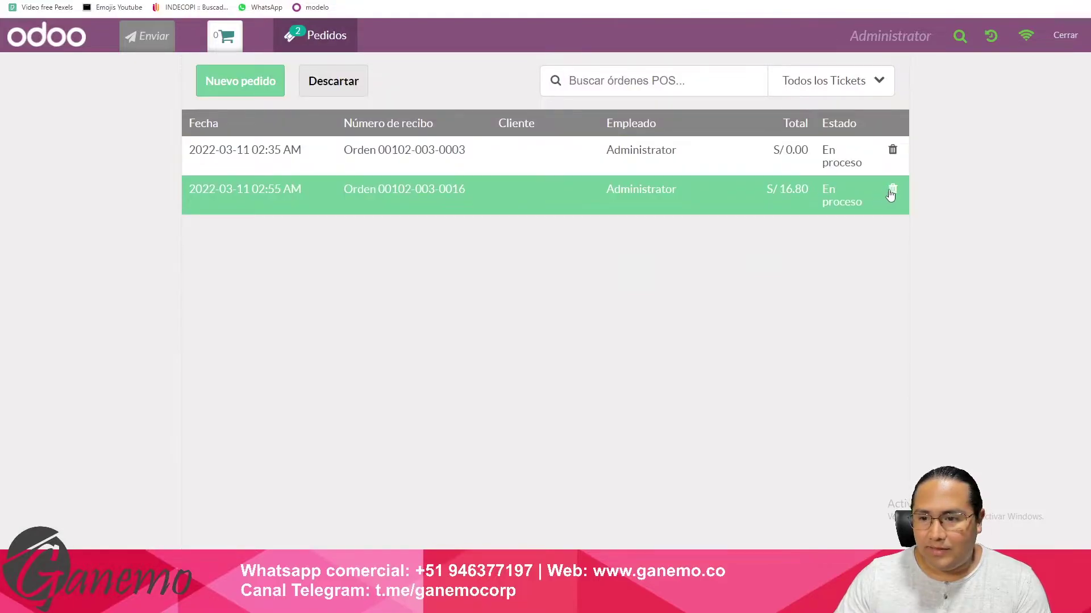
{"action": "left_click", "coordinate": [889, 194]}
{"action": "left_click", "coordinate": [674, 341]}
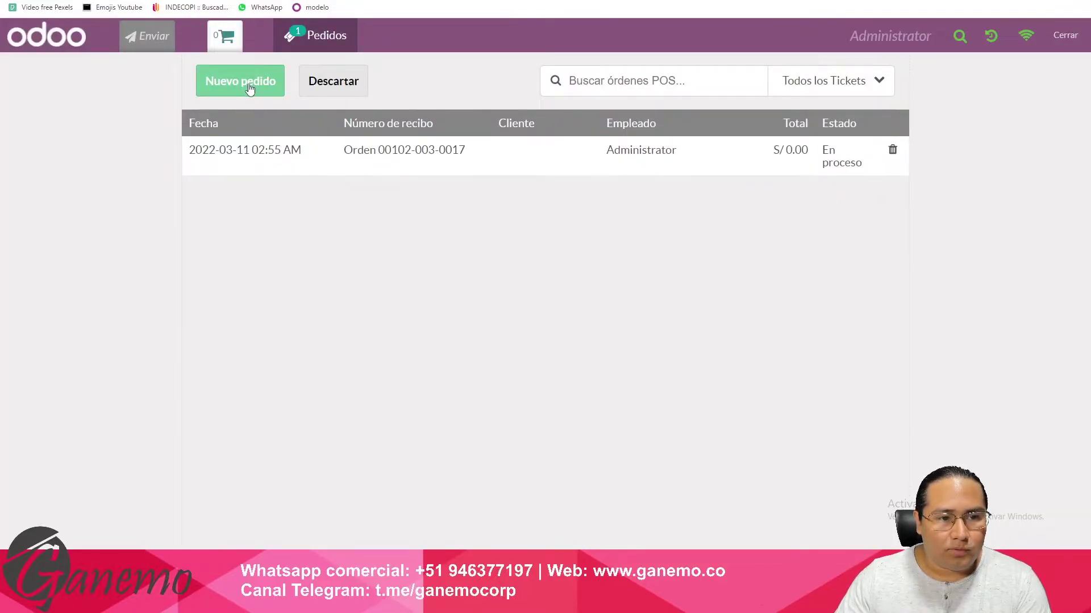
{"action": "left_click", "coordinate": [320, 94]}
Step: Add three Coca Cola Original 500mL, three Fanta Cola Inglesa 500mL and two Fanta de Naranja 500mL to the order
{"action": "left_click", "coordinate": [612, 243]}
{"action": "left_click", "coordinate": [612, 243]}
{"action": "left_click", "coordinate": [612, 243]}
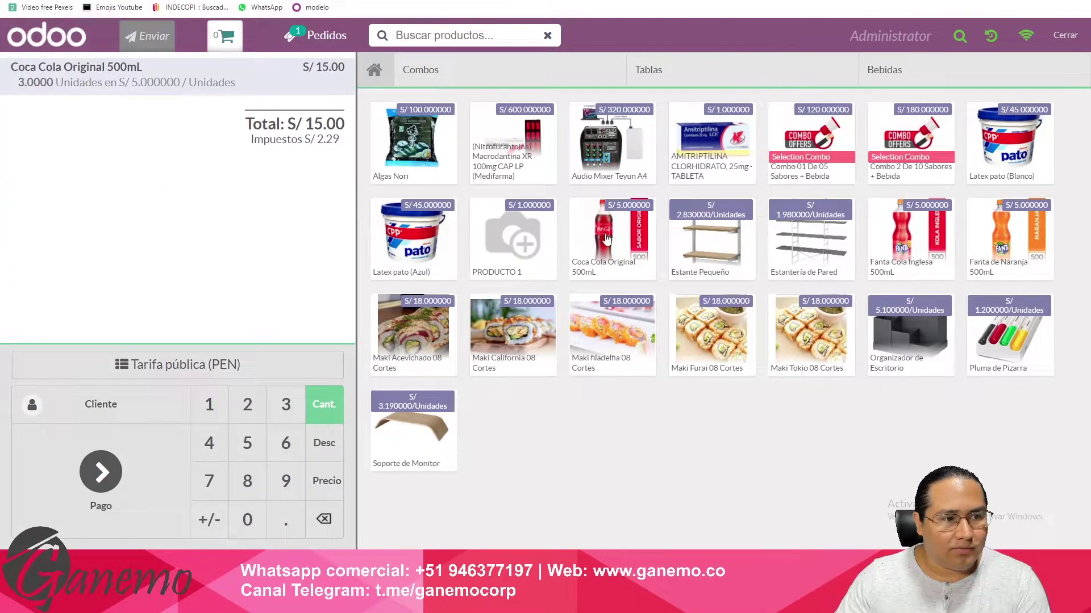
{"action": "left_click", "coordinate": [916, 236]}
{"action": "left_click", "coordinate": [916, 235]}
{"action": "left_click", "coordinate": [915, 235]}
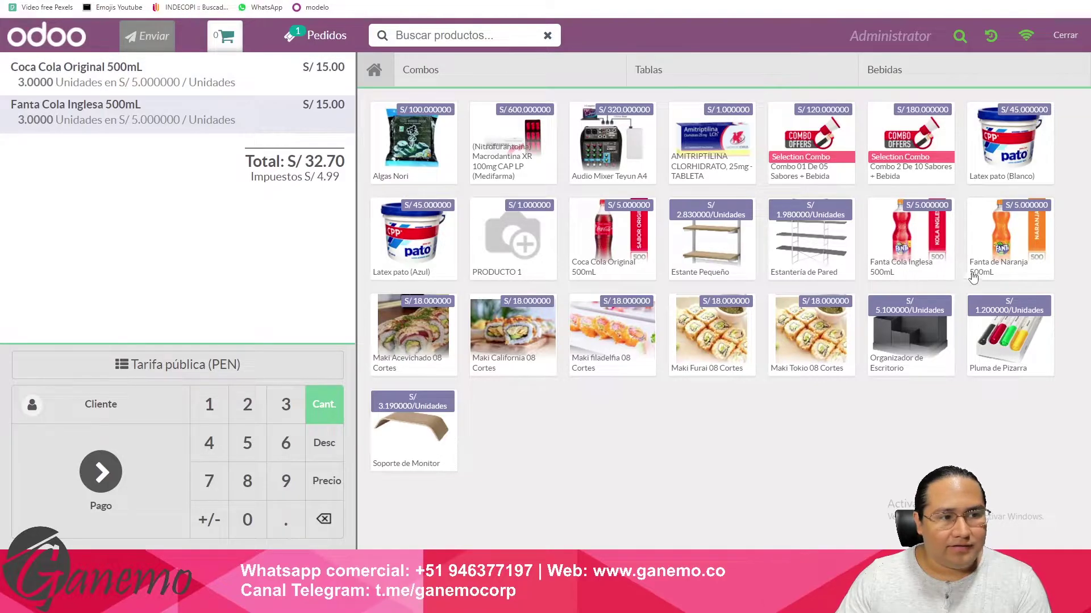
{"action": "left_click", "coordinate": [1012, 243]}
{"action": "left_click", "coordinate": [1012, 243]}
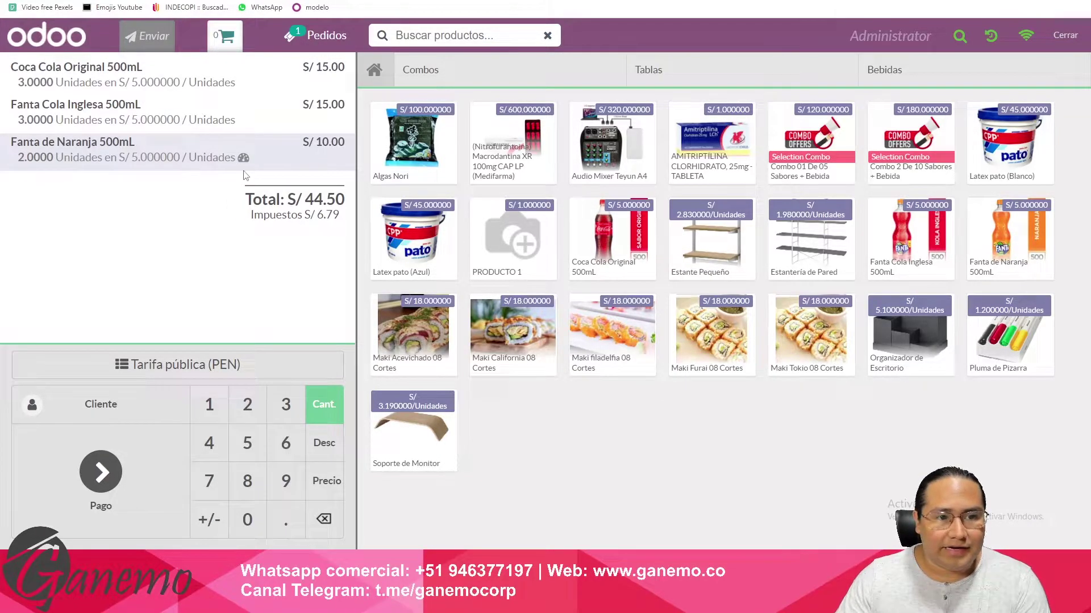
Step: Assign DELCARD GROUP SAC as the order's customer
{"action": "left_click", "coordinate": [90, 403]}
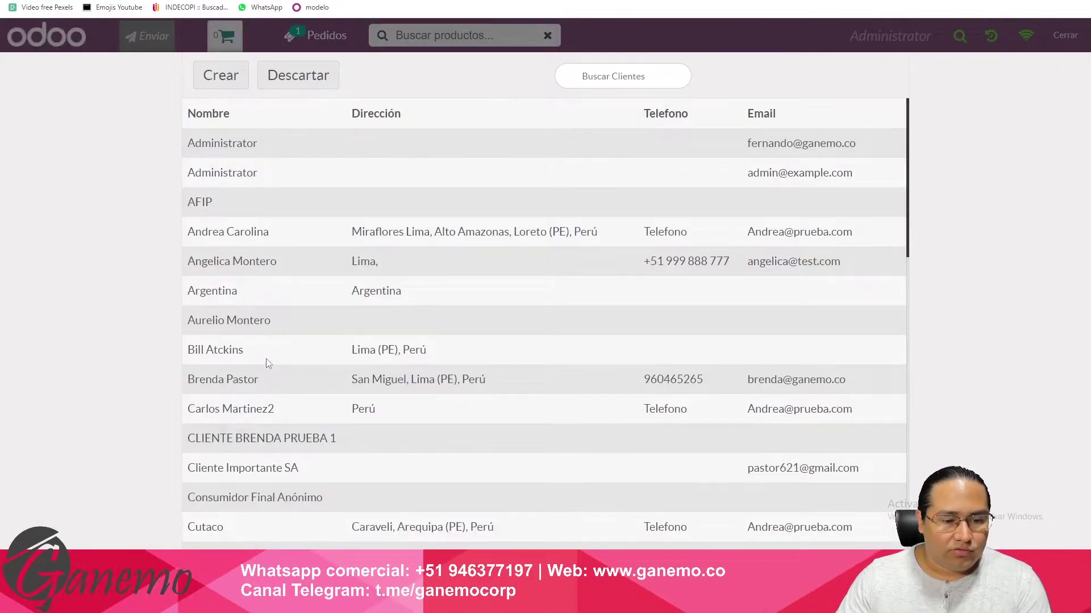
{"action": "scroll", "coordinate": [265, 355], "scroll_direction": "down", "scroll_amount": 2}
{"action": "left_click", "coordinate": [258, 447]}
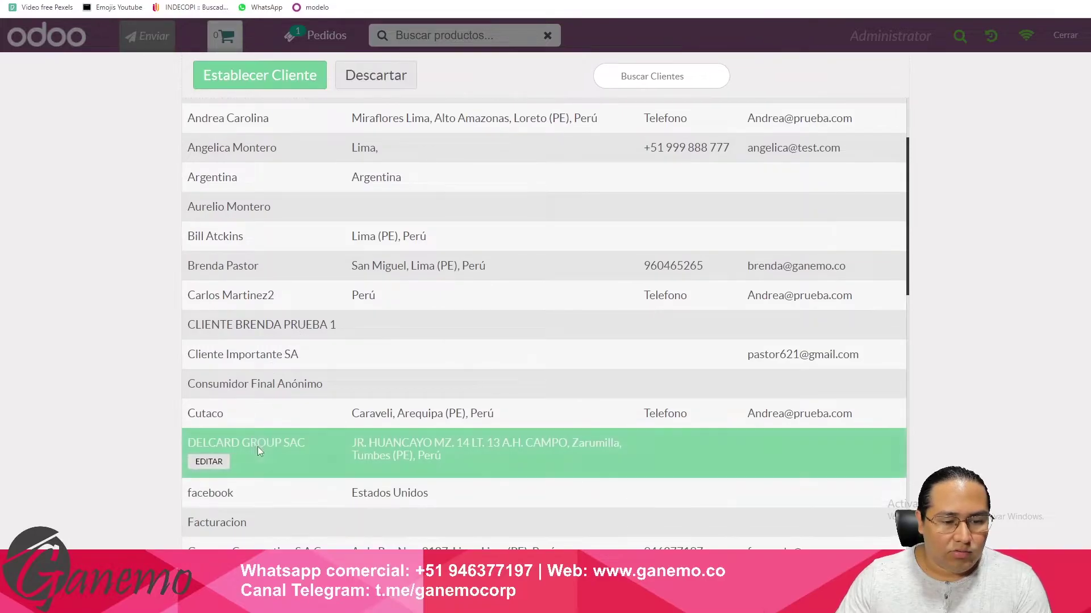
{"action": "left_click", "coordinate": [263, 82]}
Step: Open the order's payment, enable Factura and register the full amount with the Banco method
{"action": "left_click", "coordinate": [134, 486]}
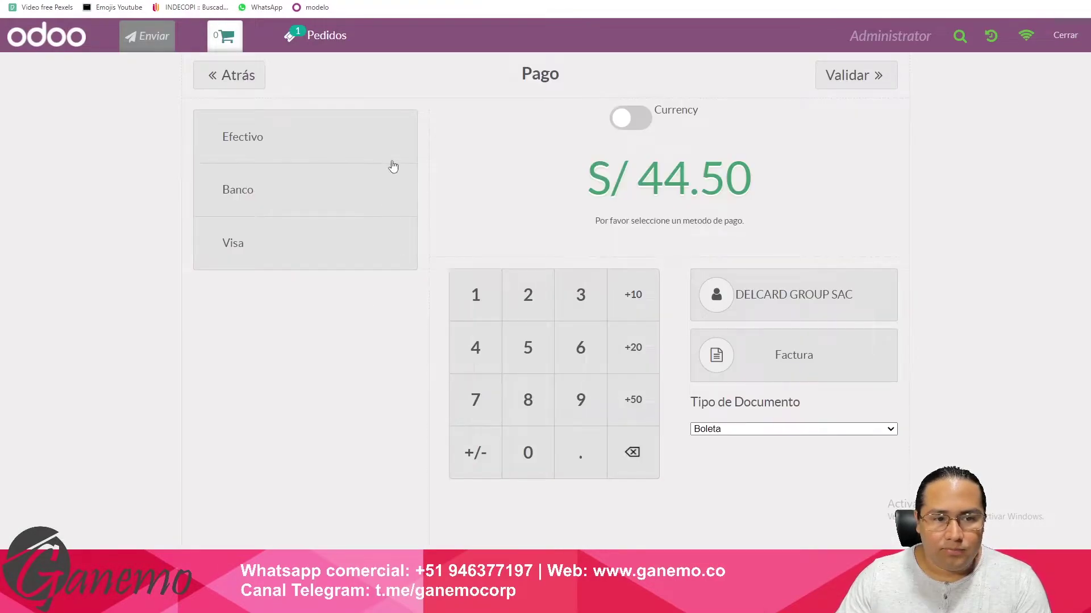
{"action": "left_click", "coordinate": [746, 357]}
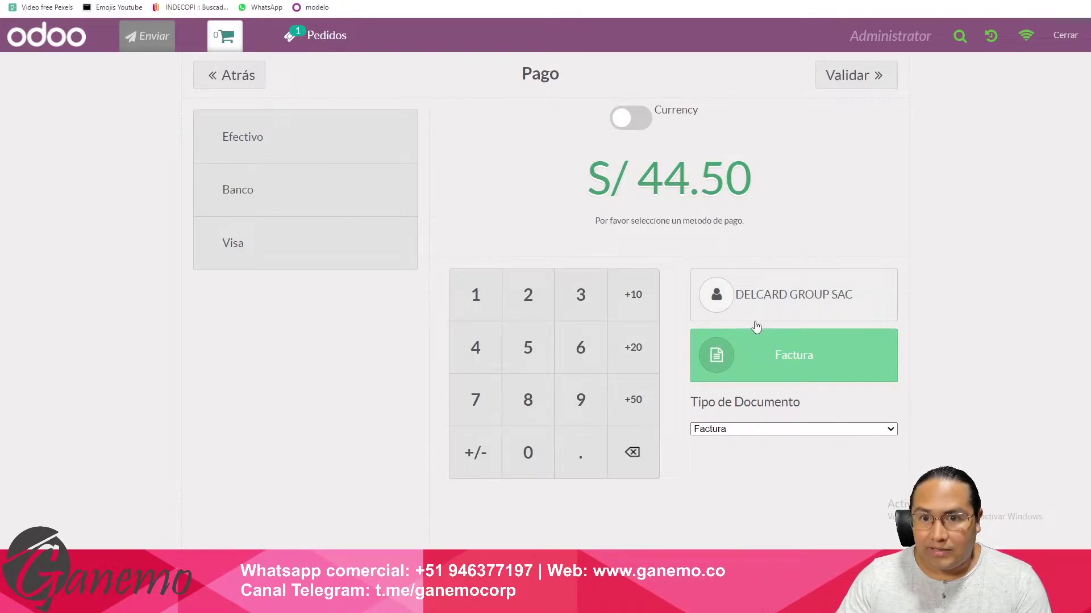
{"action": "left_click", "coordinate": [323, 192]}
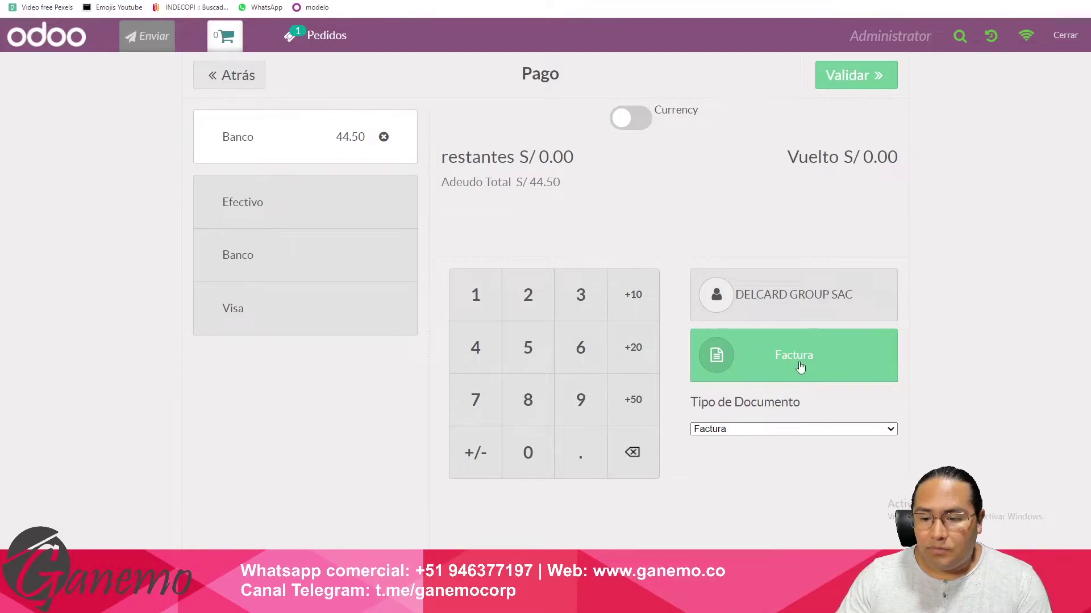
Step: Try to validate the payment as a Boleta with Factura turned off, and re-enable Factura after dismissing the error
{"action": "left_click", "coordinate": [800, 368]}
{"action": "left_click", "coordinate": [853, 83]}
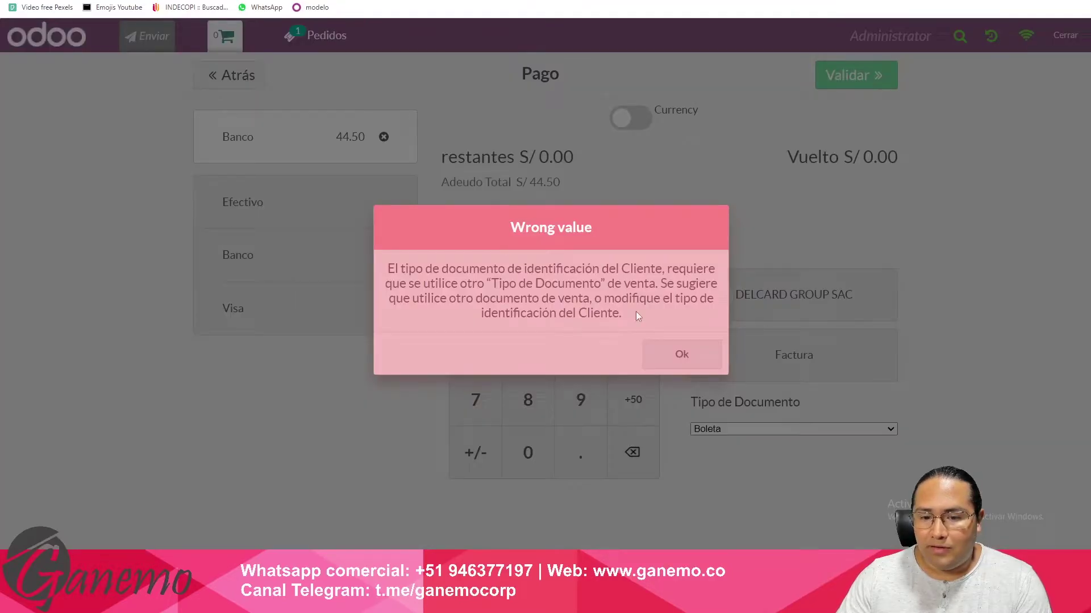
{"action": "left_click", "coordinate": [656, 356]}
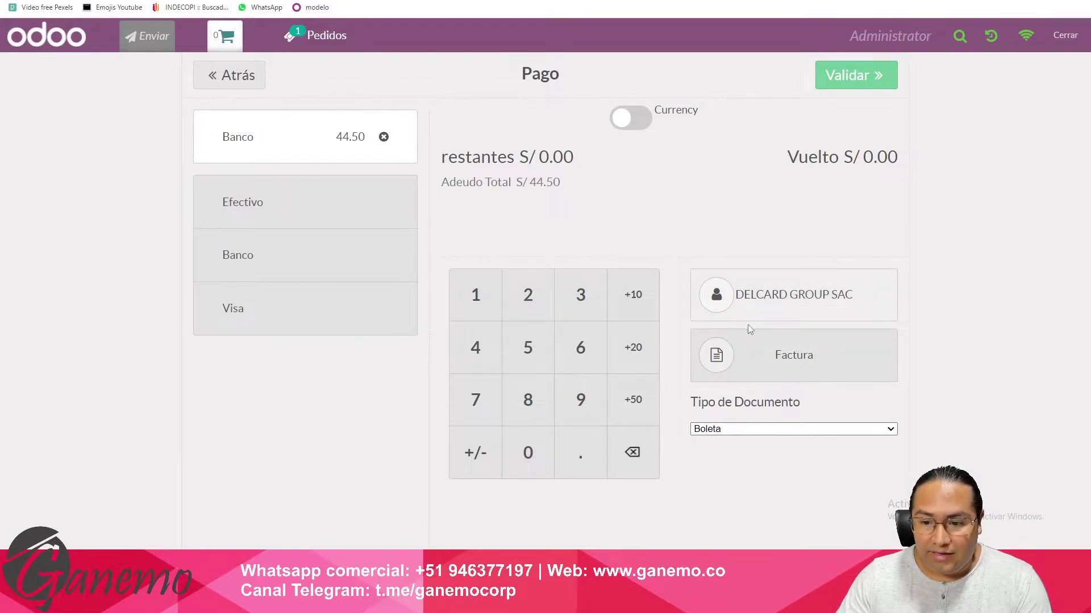
{"action": "left_click", "coordinate": [767, 358]}
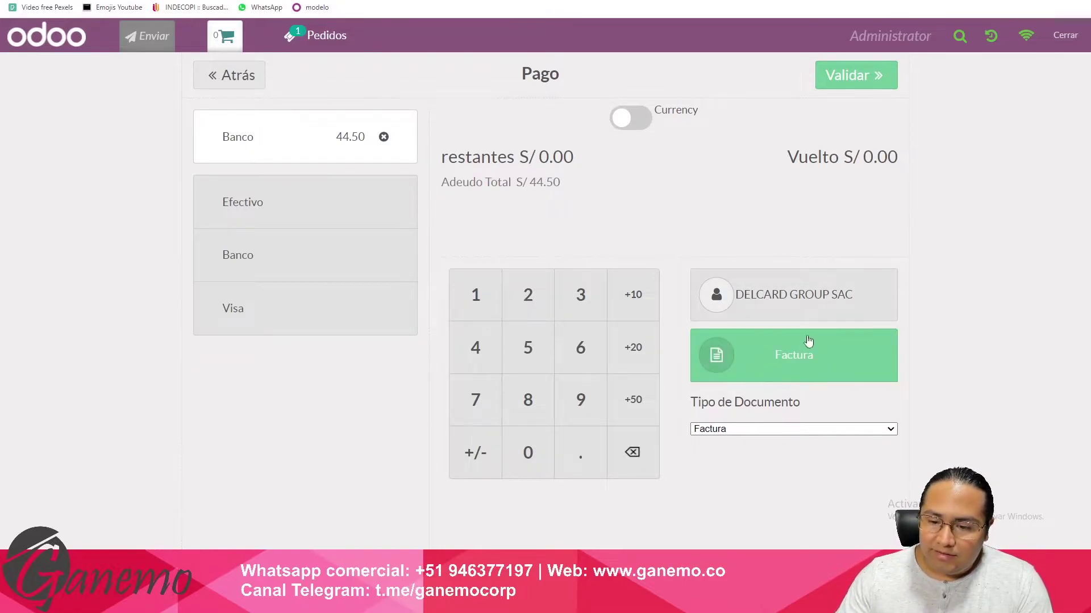
Step: Choose Factura as the document type from the available options and validate the payment
{"action": "left_click", "coordinate": [732, 430]}
{"action": "left_click", "coordinate": [732, 431]}
{"action": "left_click", "coordinate": [725, 431]}
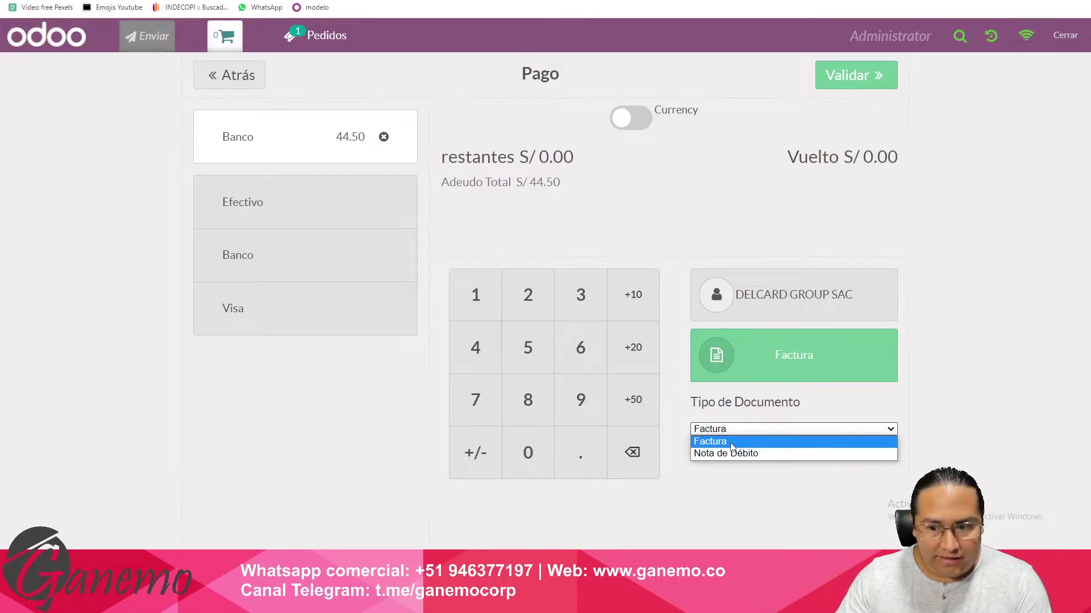
{"action": "left_click", "coordinate": [728, 443]}
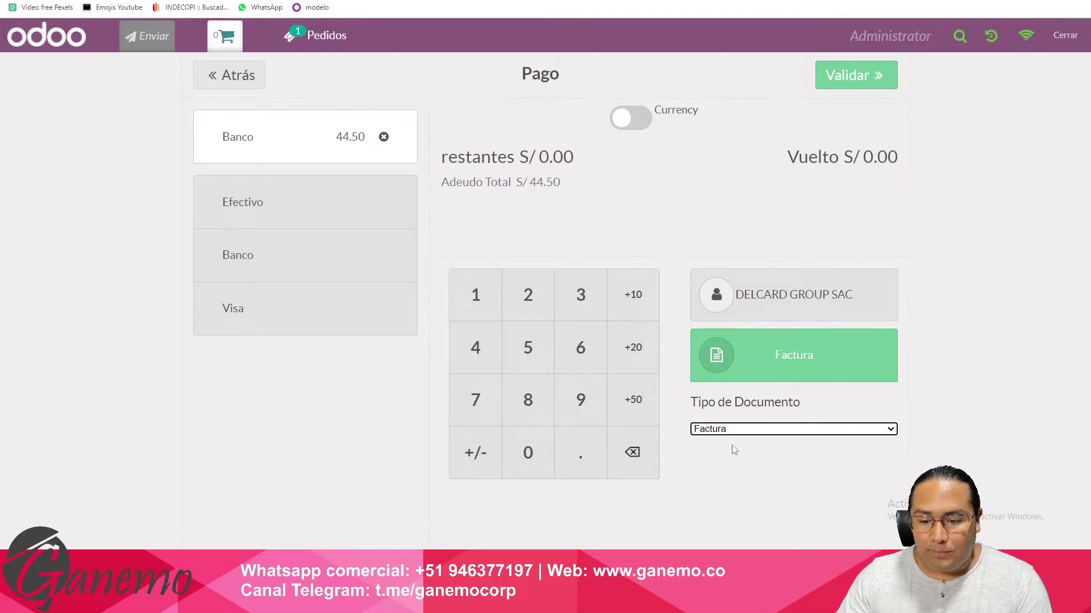
{"action": "left_click", "coordinate": [745, 429]}
{"action": "left_click", "coordinate": [740, 445]}
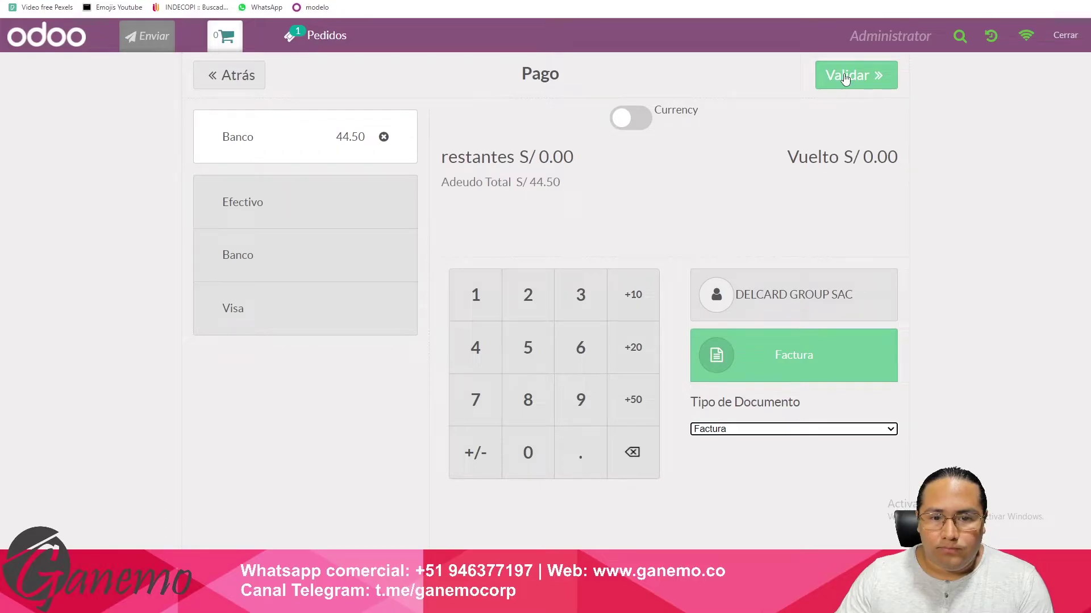
{"action": "left_click", "coordinate": [868, 84]}
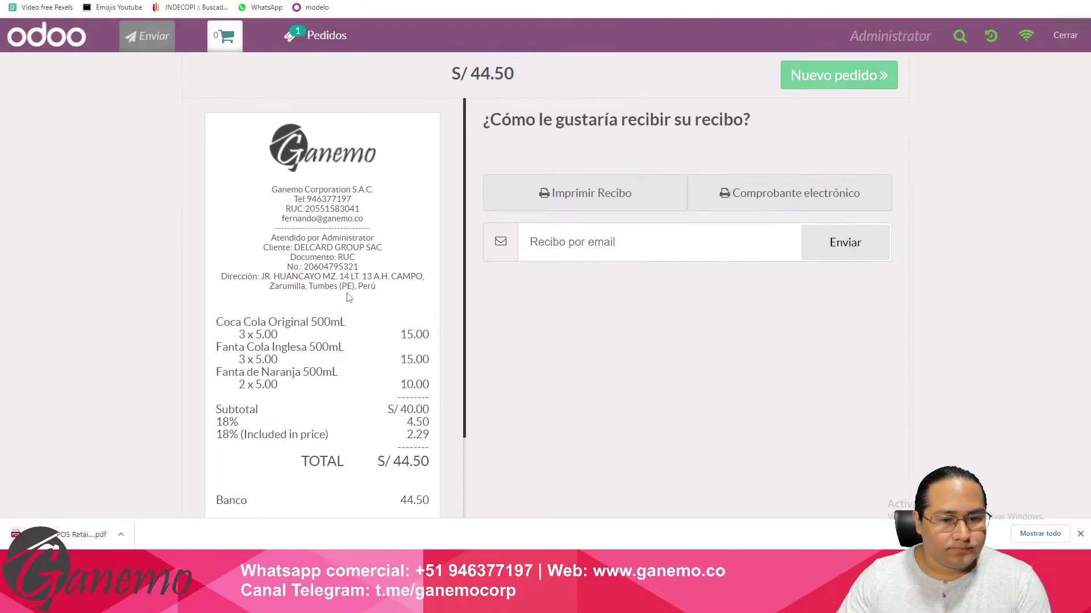
Step: Open the print preview of the factura's receipt, examine the enlarged document and close the preview without printing
{"action": "left_click", "coordinate": [578, 193]}
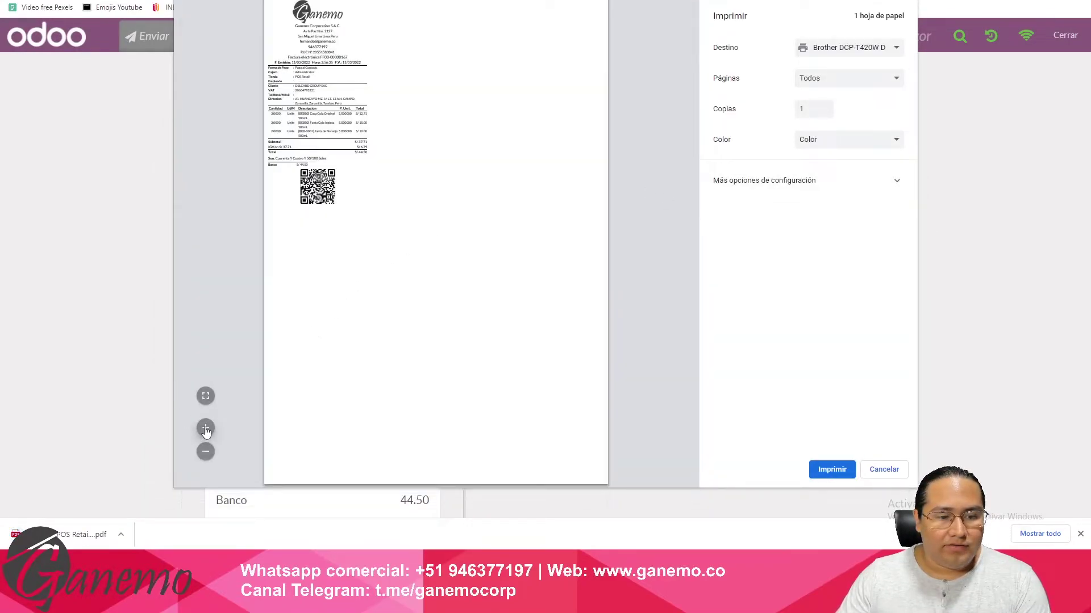
{"action": "left_click", "coordinate": [206, 430]}
{"action": "left_click", "coordinate": [205, 430]}
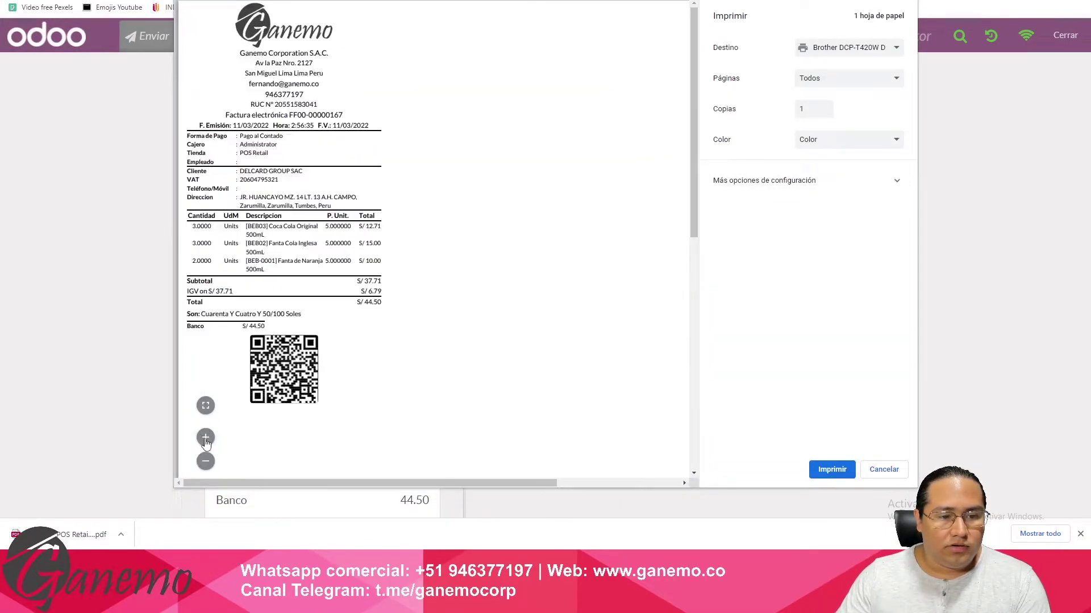
{"action": "left_click", "coordinate": [205, 437]}
{"action": "scroll", "coordinate": [383, 258], "scroll_direction": "down", "scroll_amount": 4}
{"action": "scroll", "coordinate": [384, 257], "scroll_direction": "up", "scroll_amount": 3}
{"action": "scroll", "coordinate": [383, 257], "scroll_direction": "up", "scroll_amount": 1}
{"action": "left_click", "coordinate": [872, 472]}
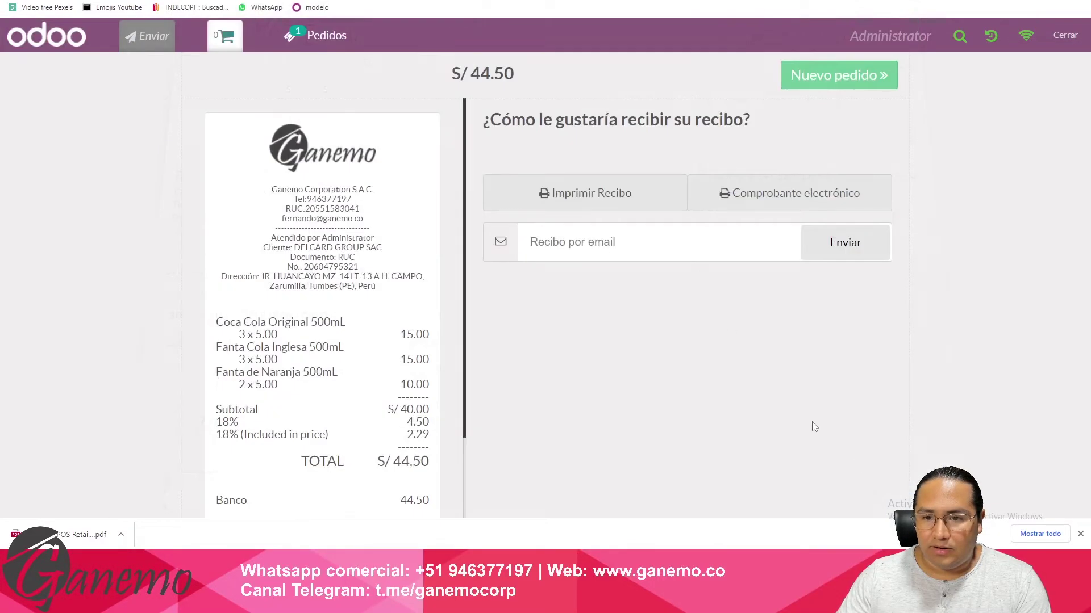
Step: Start a new order, create a return of DELCARD GROUP SAC's S/ 44.50 factura from the order history, and open that return order
{"action": "left_click", "coordinate": [826, 80]}
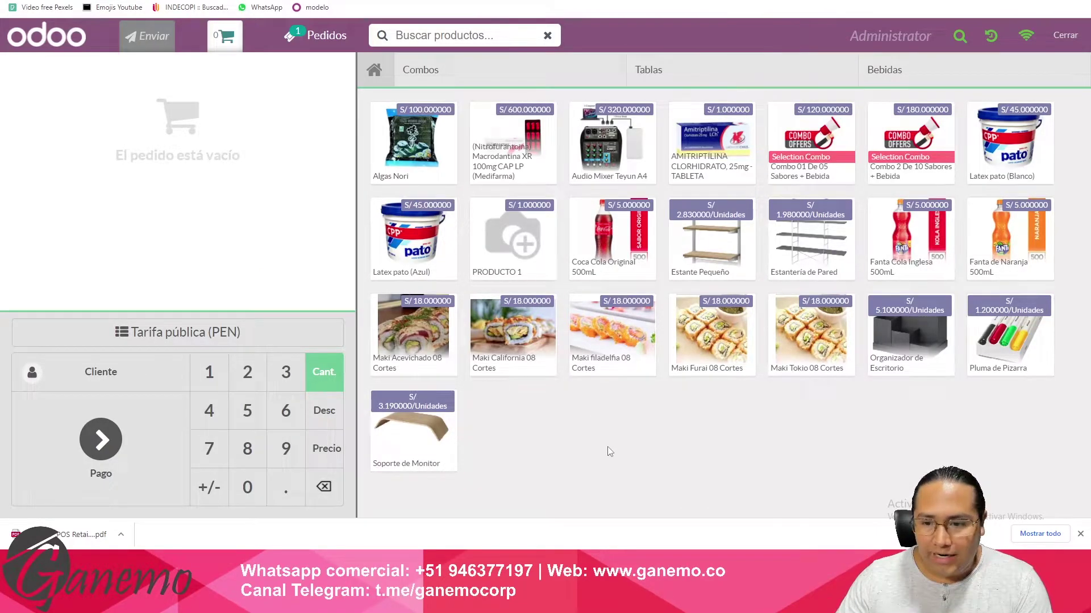
{"action": "left_click", "coordinate": [1079, 535]}
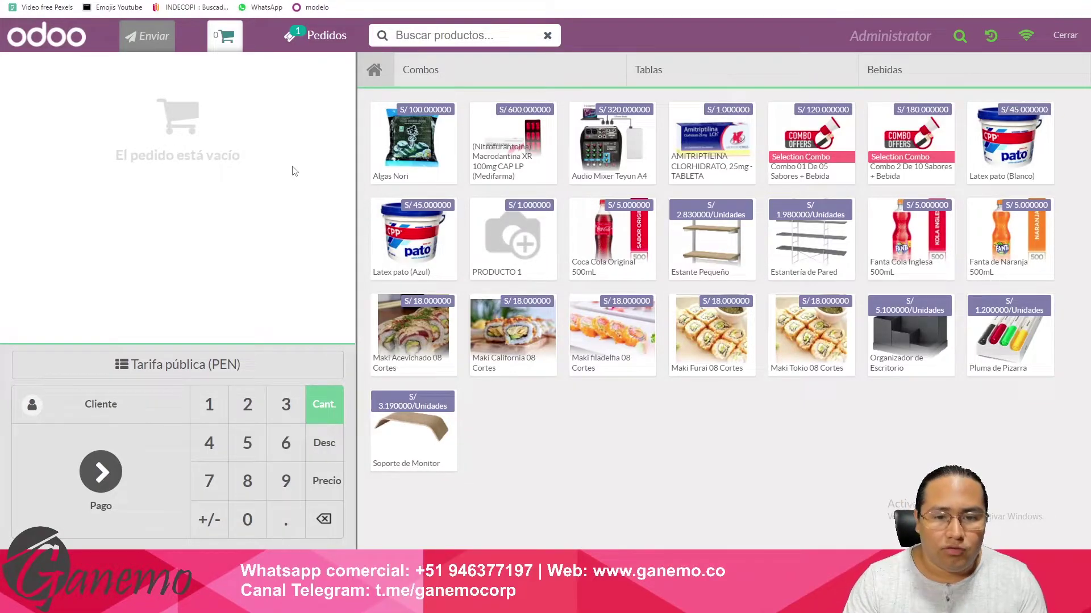
{"action": "left_click", "coordinate": [960, 37]}
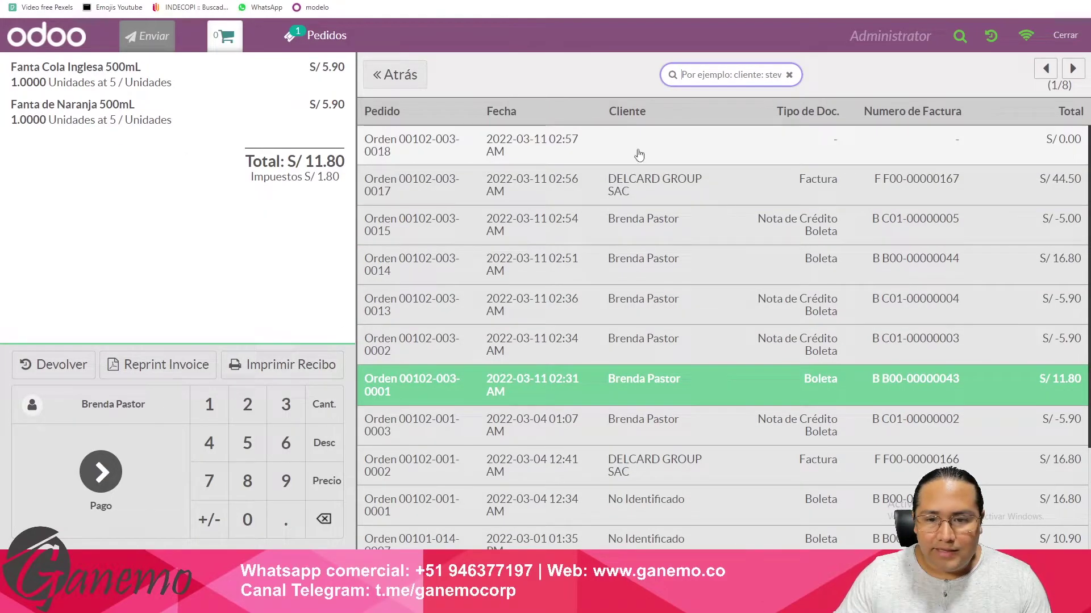
{"action": "scroll", "coordinate": [660, 240], "scroll_direction": "down", "scroll_amount": 2}
{"action": "scroll", "coordinate": [657, 370], "scroll_direction": "up", "scroll_amount": 2}
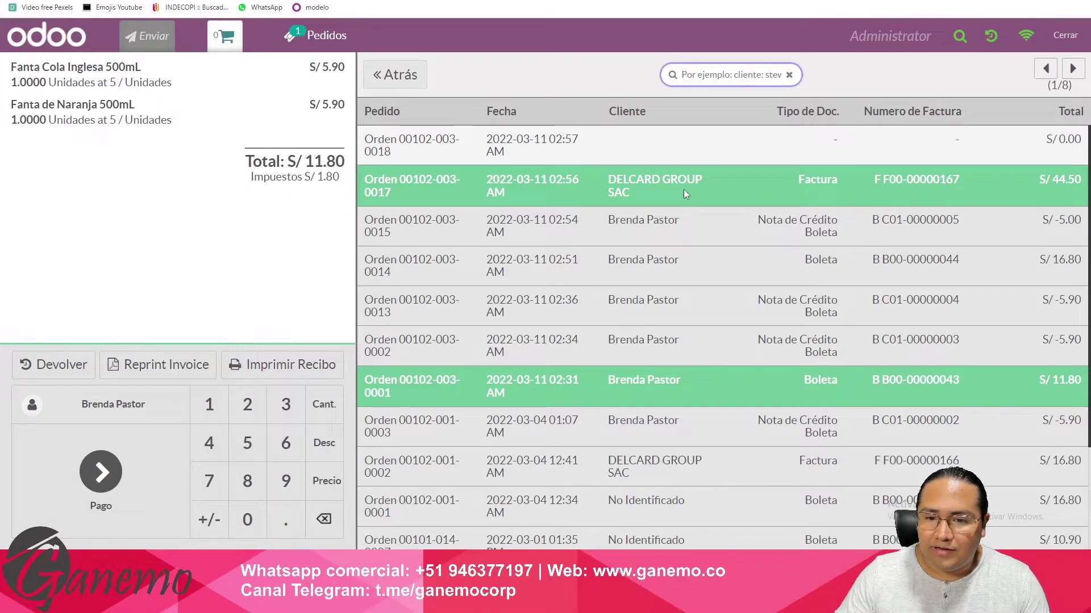
{"action": "left_click", "coordinate": [637, 199]}
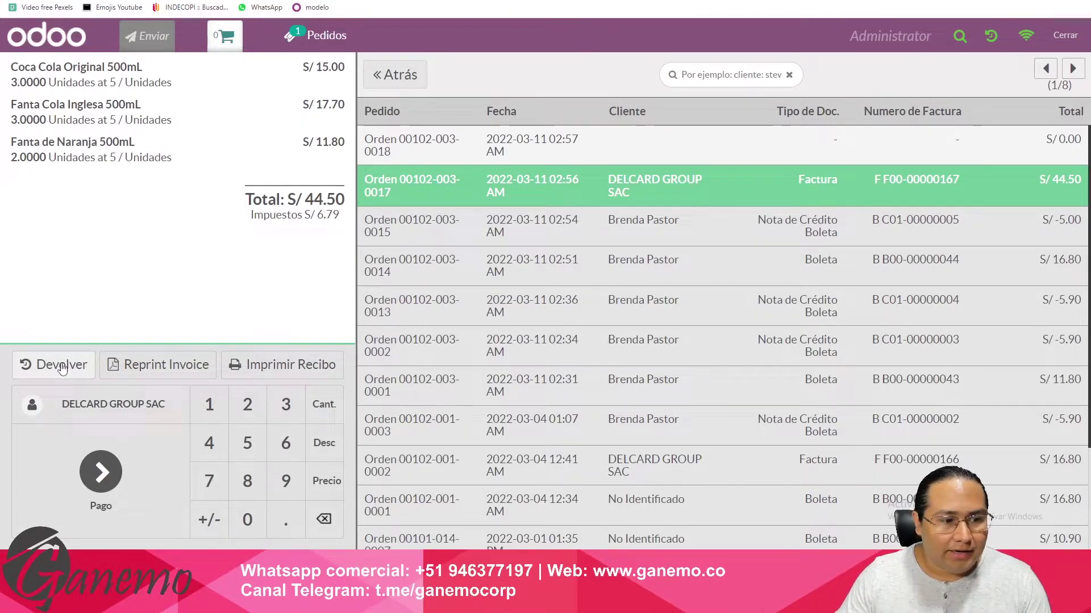
{"action": "left_click", "coordinate": [318, 37]}
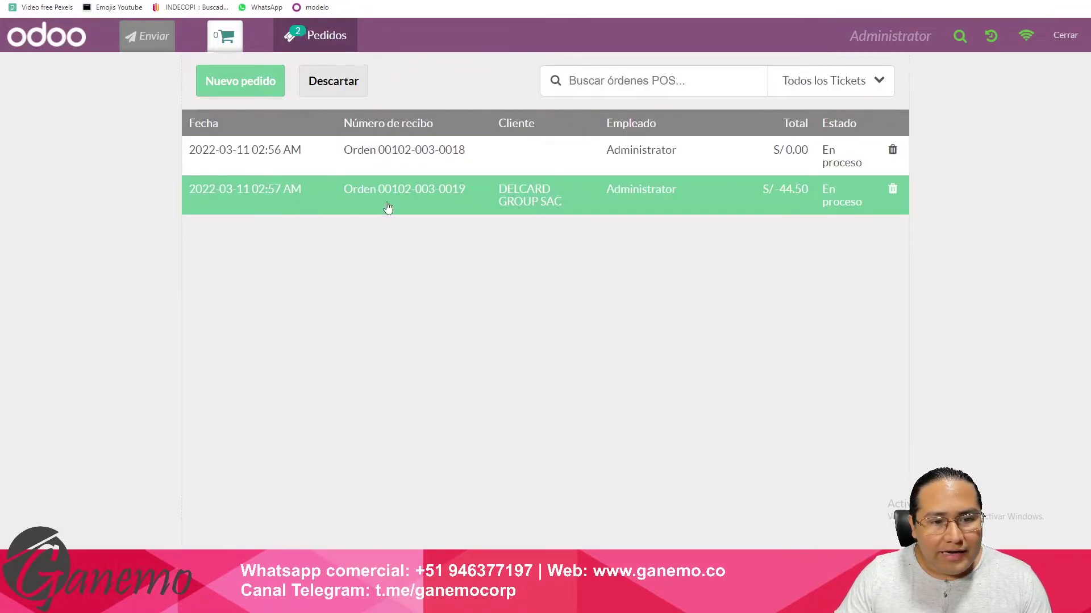
{"action": "left_click", "coordinate": [582, 206]}
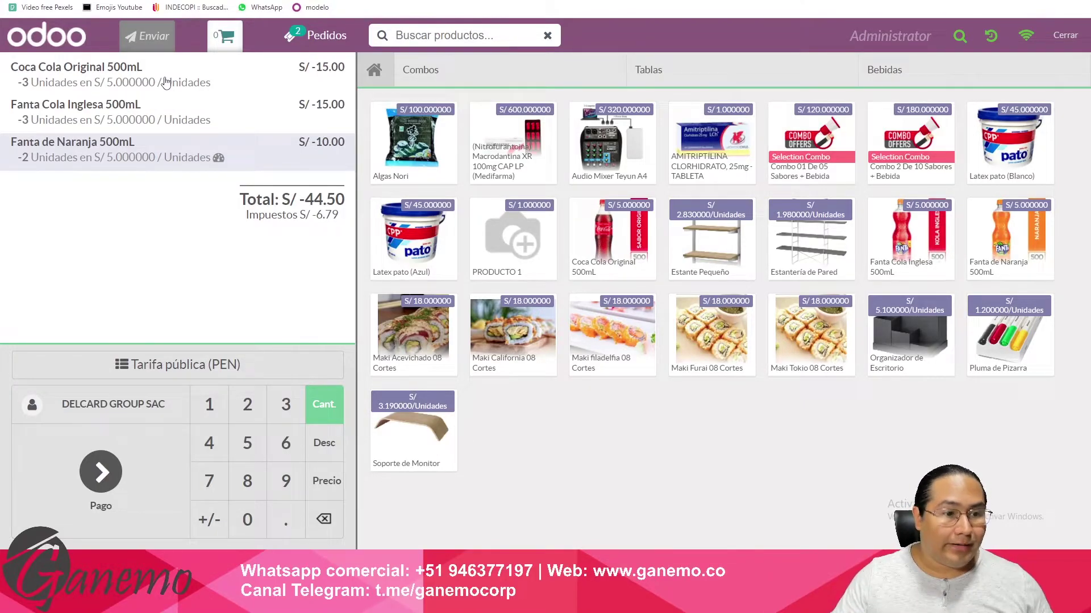
Step: Remove both Fanta products from the return order and set the Coca Cola Original 500mL quantity to -1
{"action": "left_click", "coordinate": [181, 108]}
{"action": "left_click", "coordinate": [323, 520]}
{"action": "left_click", "coordinate": [322, 520]}
{"action": "left_click", "coordinate": [322, 520]}
{"action": "left_click", "coordinate": [322, 520]}
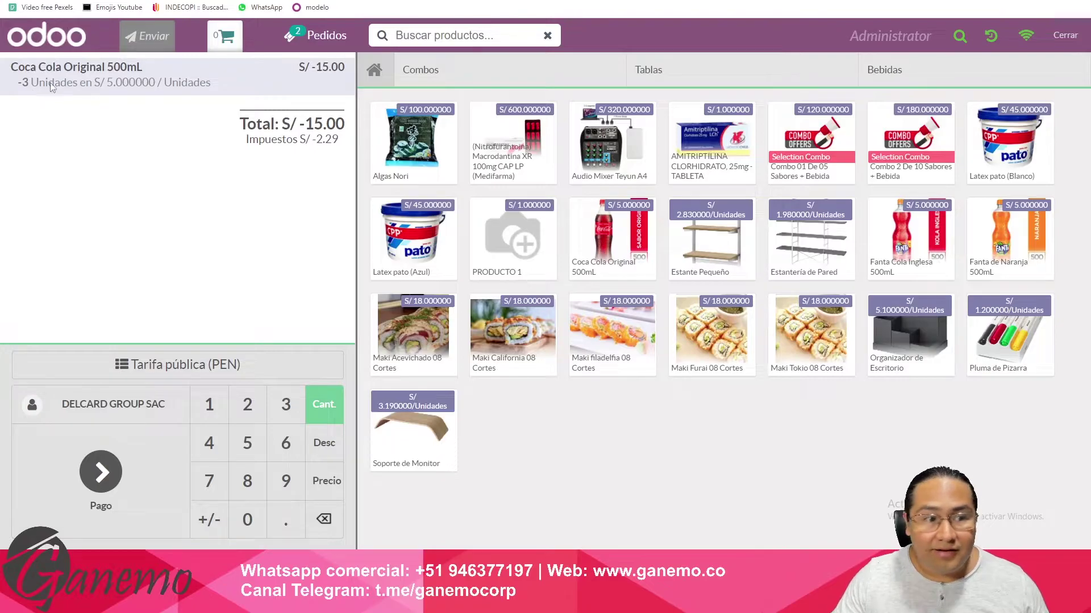
{"action": "left_click", "coordinate": [209, 519]}
{"action": "left_click", "coordinate": [220, 420]}
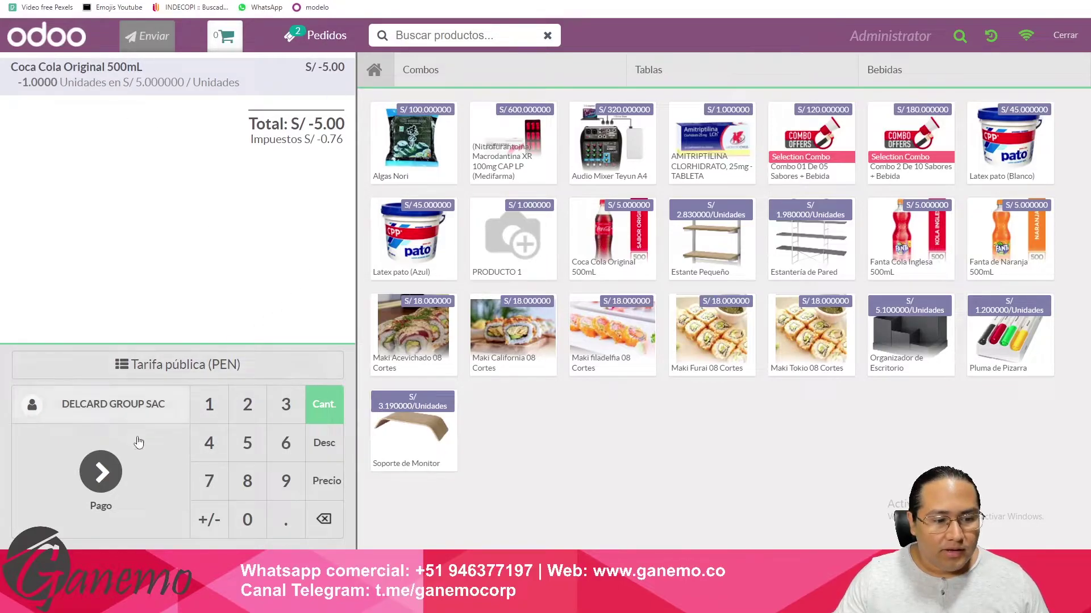
Step: Register the -5.00 refund with Efectivo and try to validate it as a Nota de Crédito Boleta, dismissing the error
{"action": "left_click", "coordinate": [107, 486]}
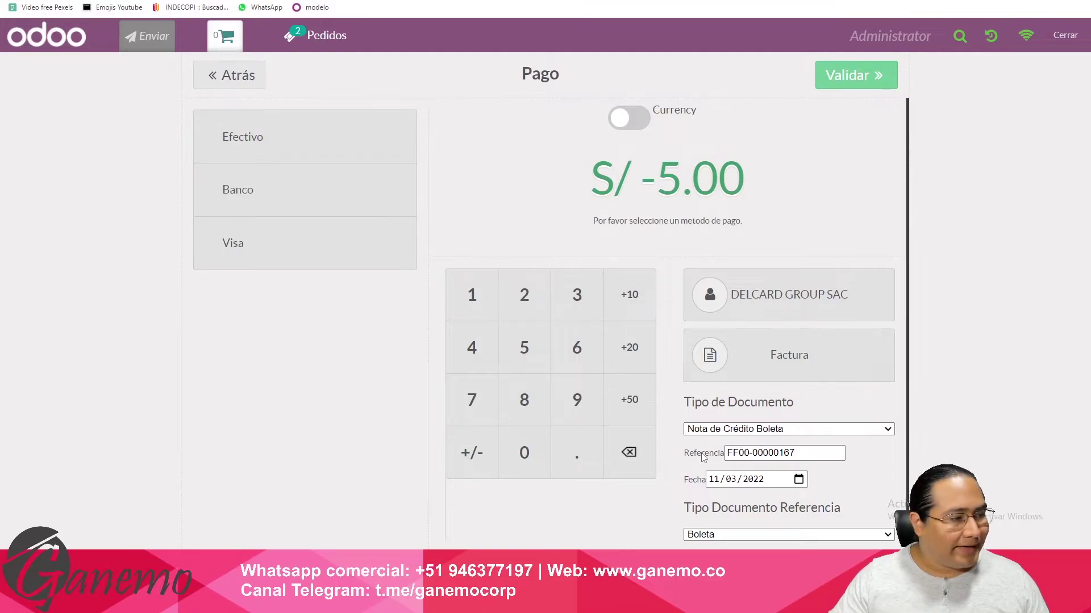
{"action": "key", "text": "BackSpace"}
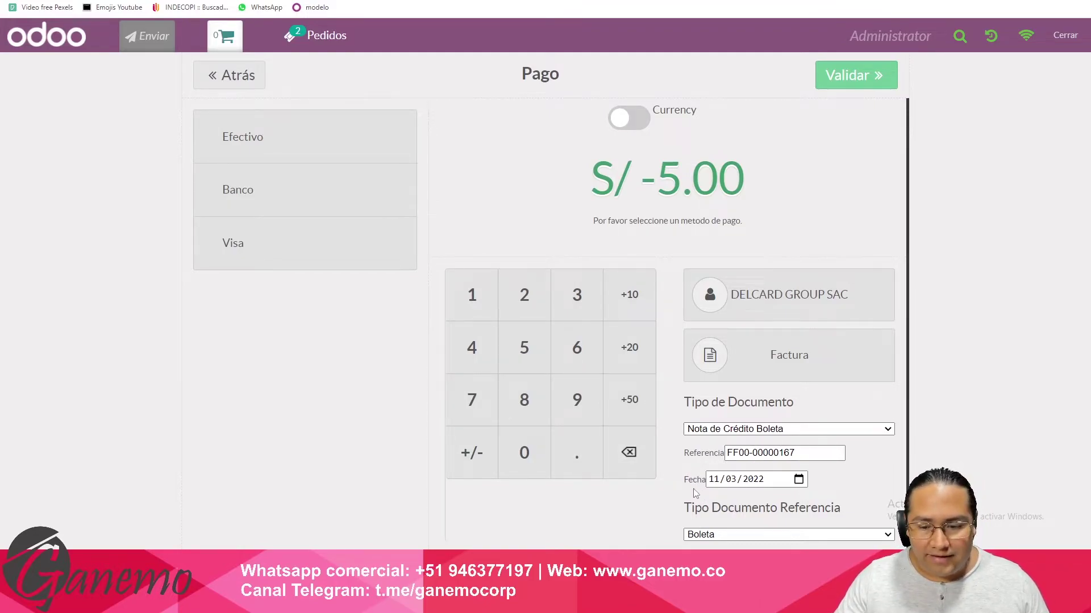
{"action": "left_click", "coordinate": [321, 139]}
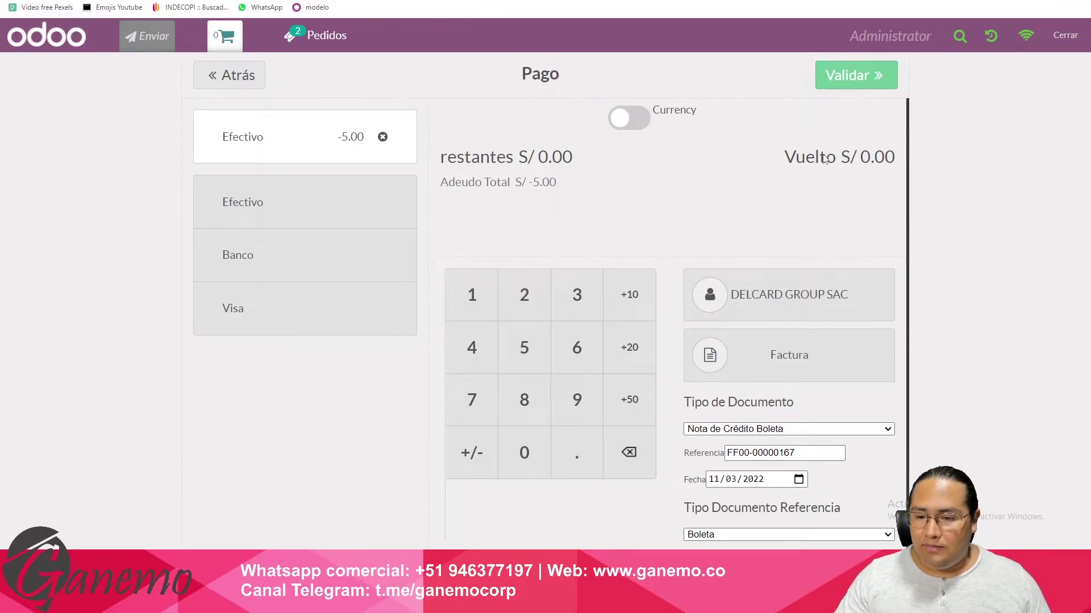
{"action": "left_click", "coordinate": [855, 83]}
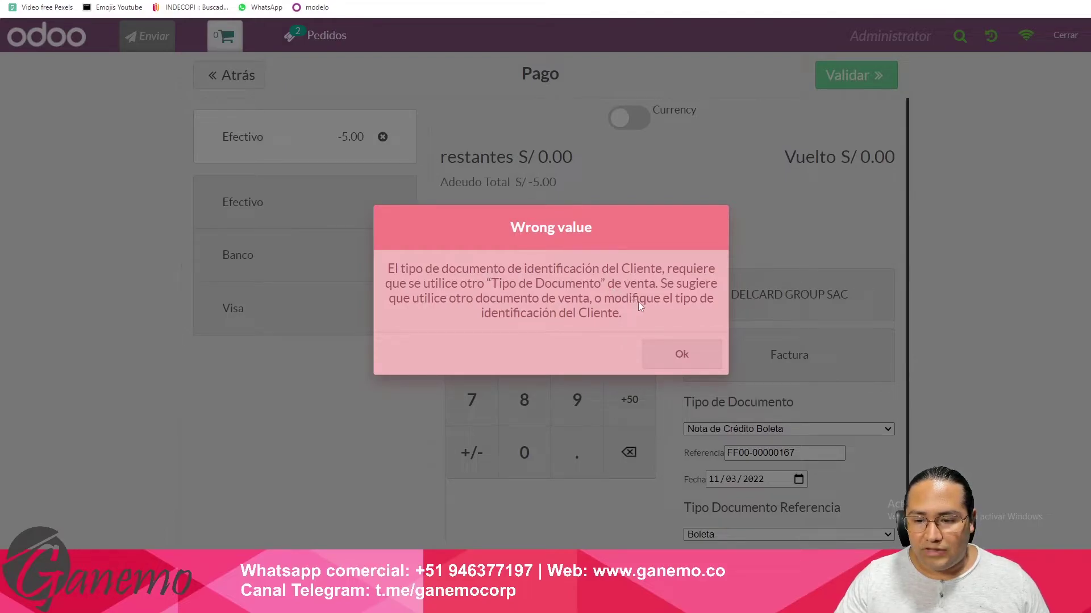
{"action": "left_click", "coordinate": [678, 355]}
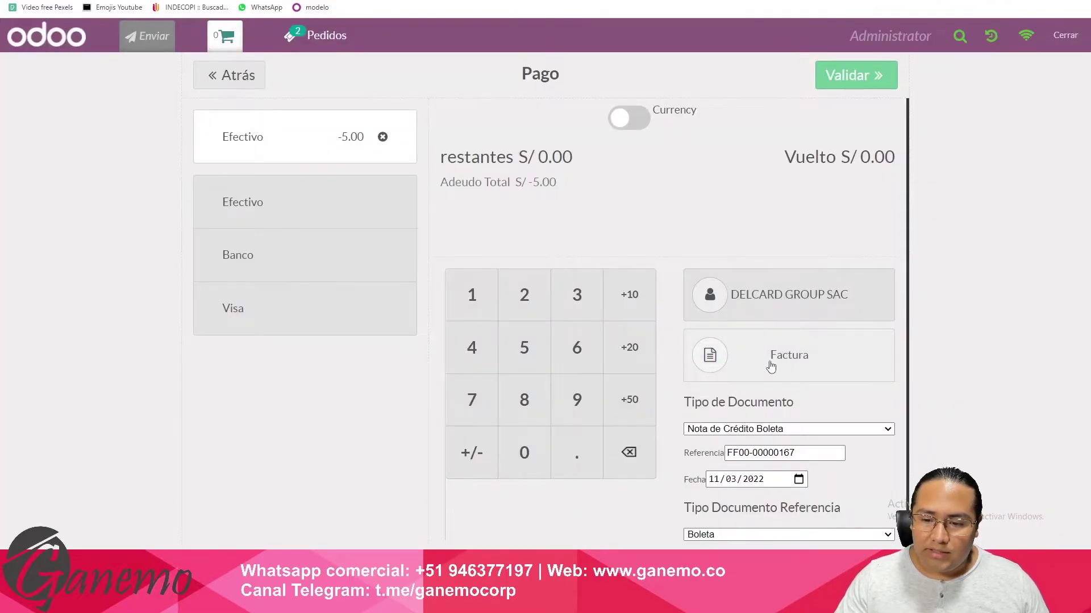
Step: Enable Factura for the refund, select Nota de Crédito as the document type and validate the payment
{"action": "left_click", "coordinate": [769, 367]}
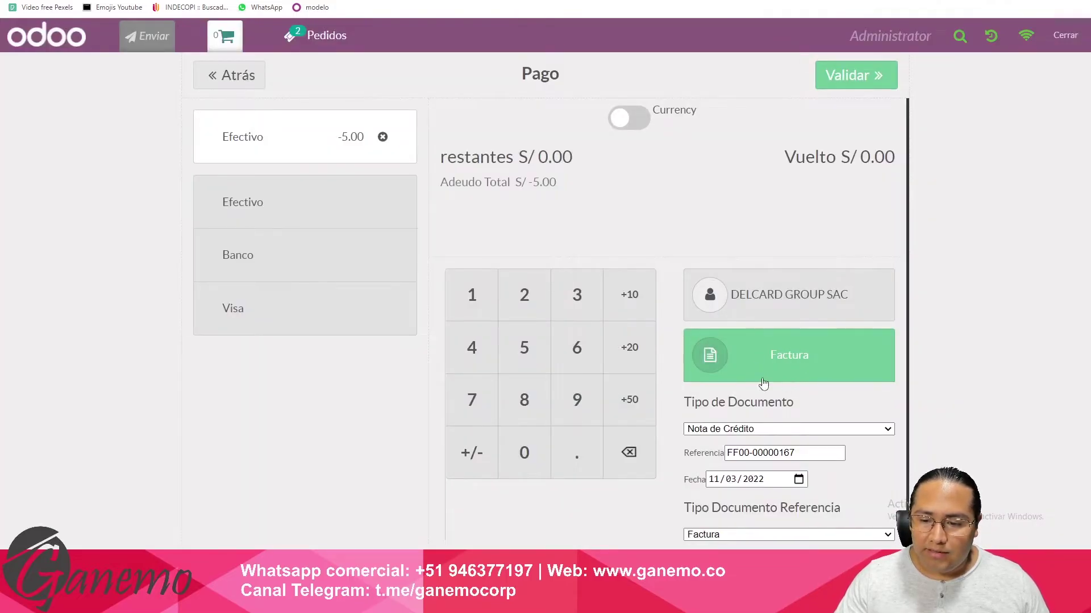
{"action": "left_click", "coordinate": [716, 433]}
{"action": "left_click", "coordinate": [729, 440]}
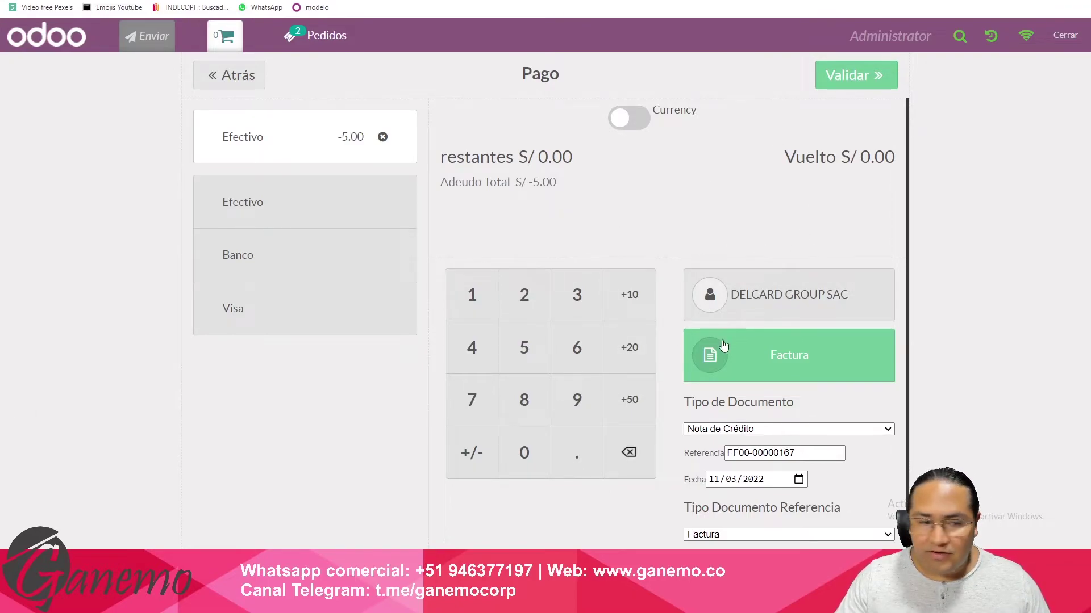
{"action": "left_click", "coordinate": [852, 76]}
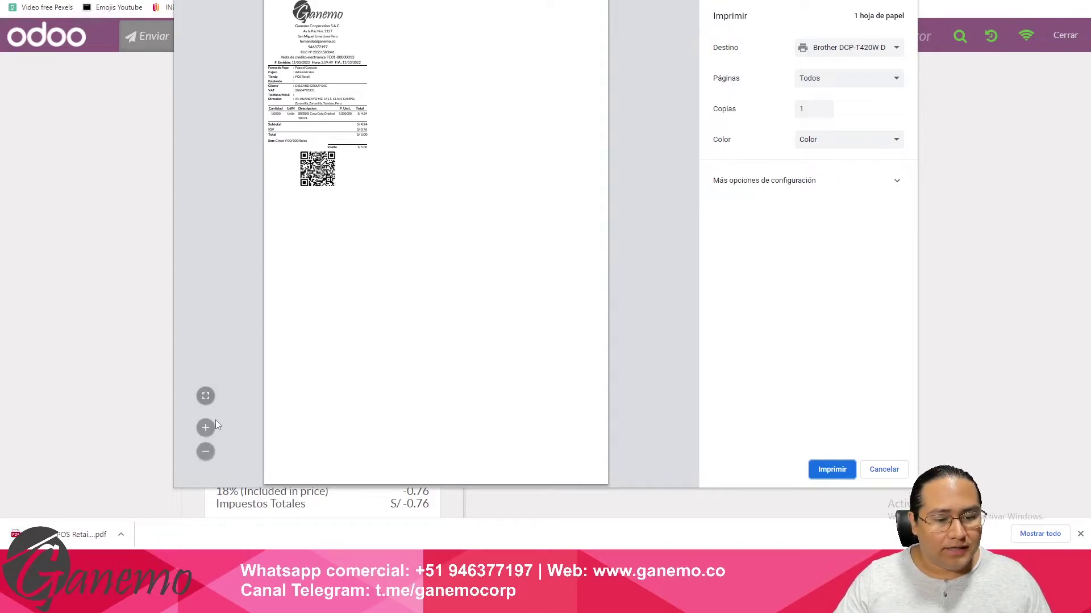
Step: Examine the credit note's number and details in the enlarged print preview, then close it without printing
{"action": "left_click", "coordinate": [209, 432]}
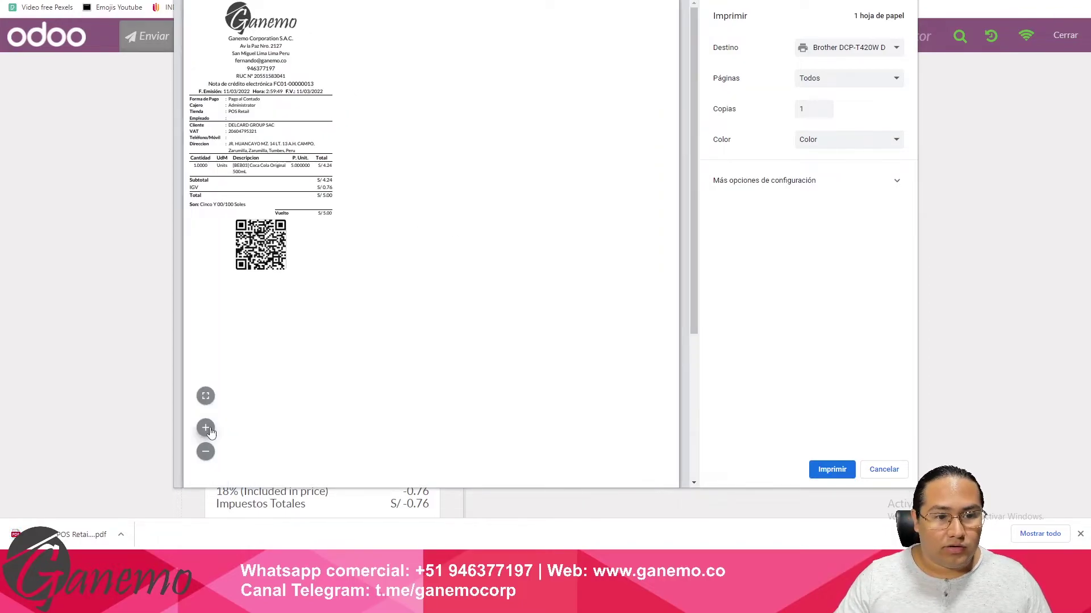
{"action": "left_click", "coordinate": [206, 438]}
{"action": "left_click", "coordinate": [206, 437]}
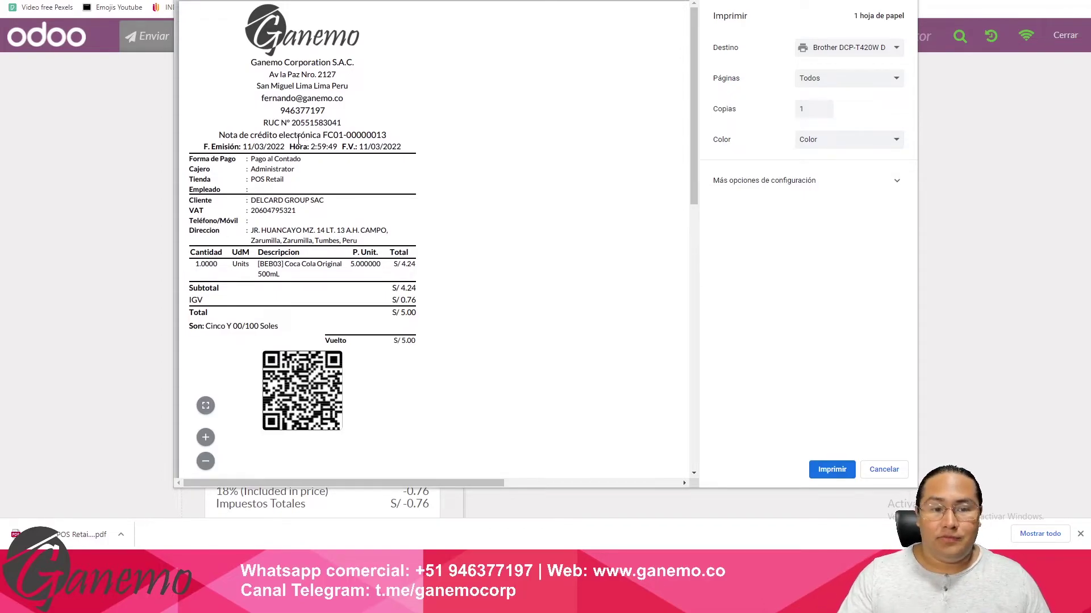
{"action": "left_click_drag", "start_coordinate": [322, 135], "coordinate": [376, 132]}
{"action": "left_click", "coordinate": [376, 132]}
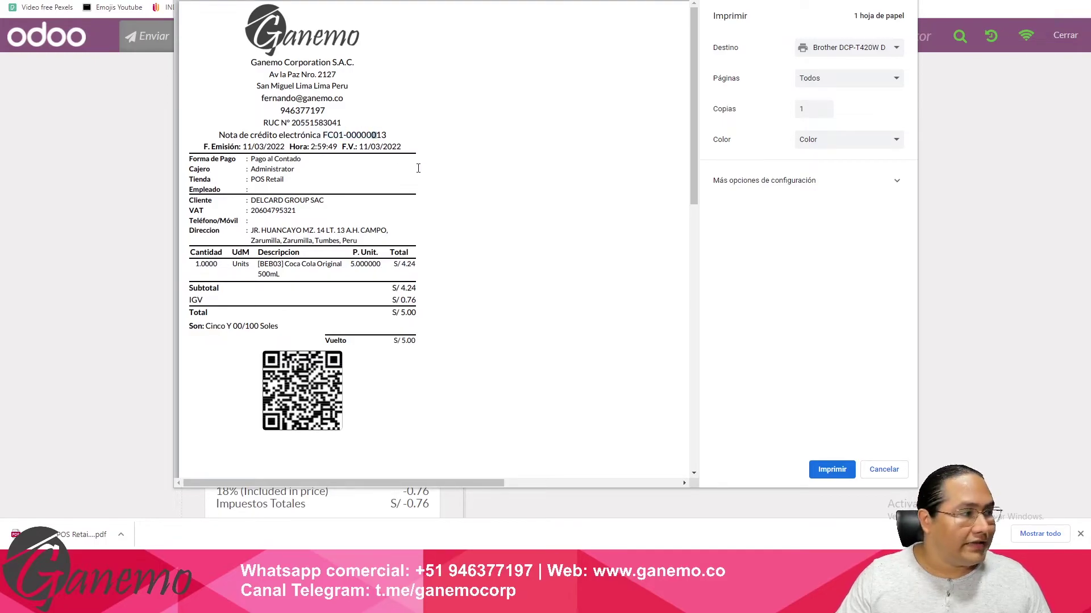
{"action": "left_click", "coordinate": [884, 470]}
{"action": "left_click", "coordinate": [1080, 534]}
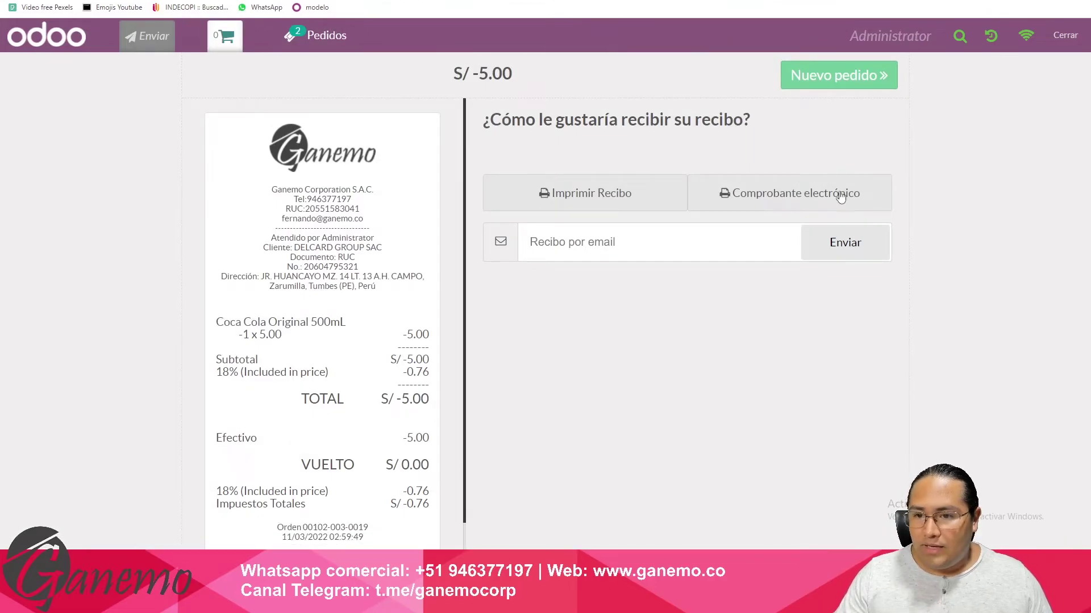
Step: Start a new order, check the document types offered in its payment, enable Factura and return to the order
{"action": "left_click", "coordinate": [820, 85]}
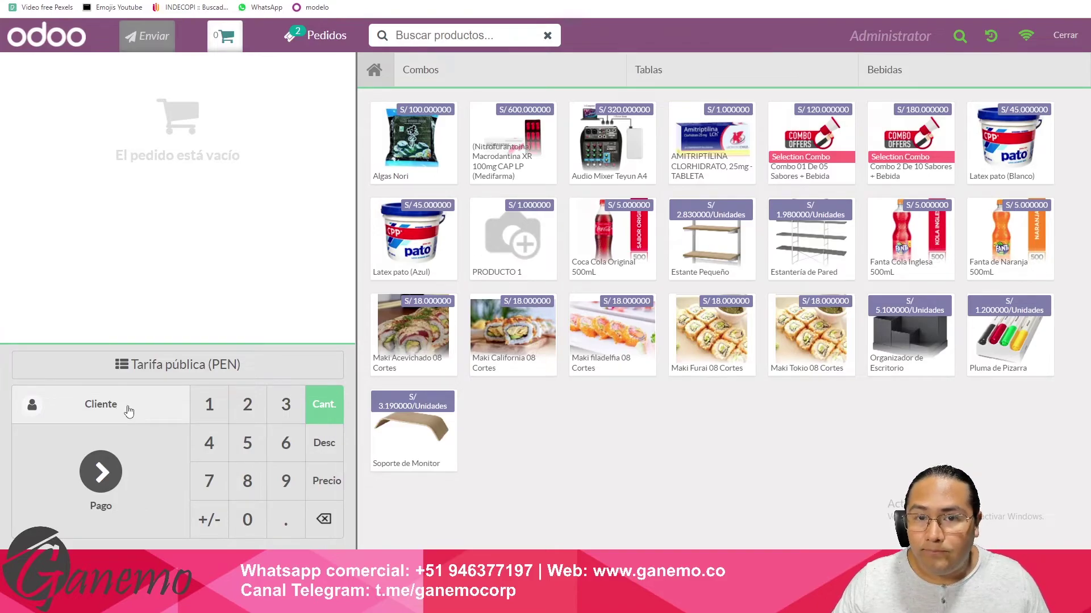
{"action": "left_click", "coordinate": [118, 461]}
{"action": "left_click", "coordinate": [722, 429]}
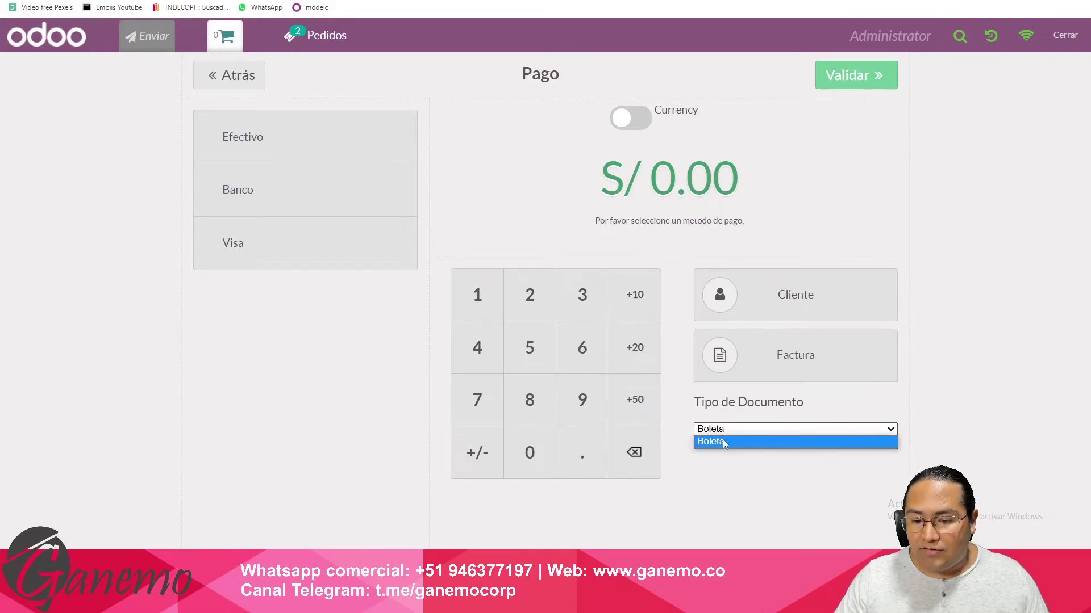
{"action": "left_click", "coordinate": [744, 368]}
{"action": "left_click", "coordinate": [256, 73]}
Step: Add Coca Cola Original 500mL with quantity -1 to view the credit note fields in the payment, then remove the product
{"action": "left_click", "coordinate": [604, 247]}
{"action": "left_click", "coordinate": [208, 516]}
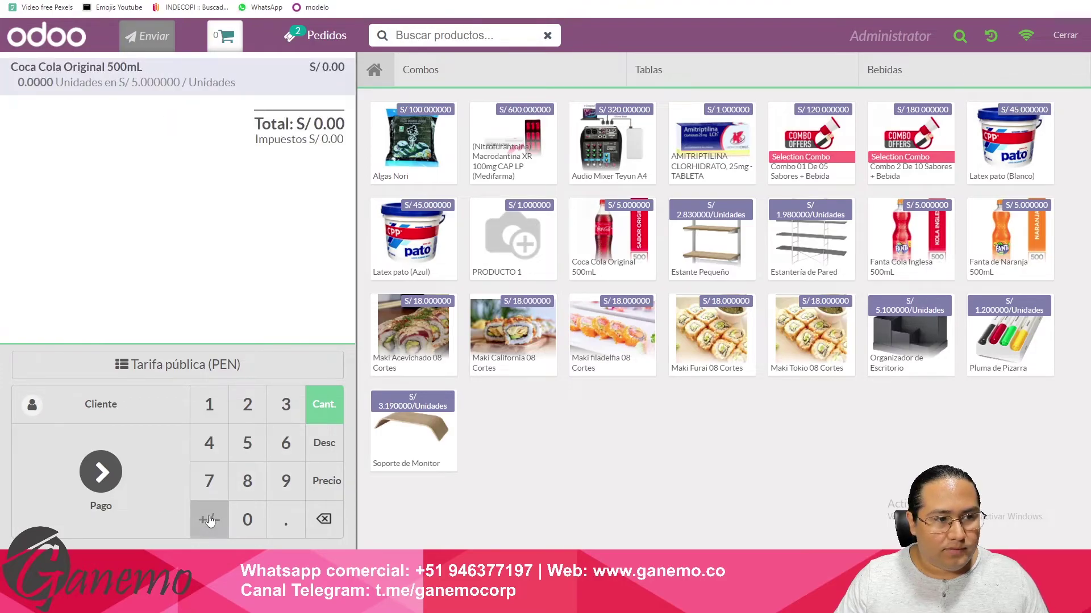
{"action": "left_click", "coordinate": [219, 407]}
{"action": "left_click", "coordinate": [115, 497]}
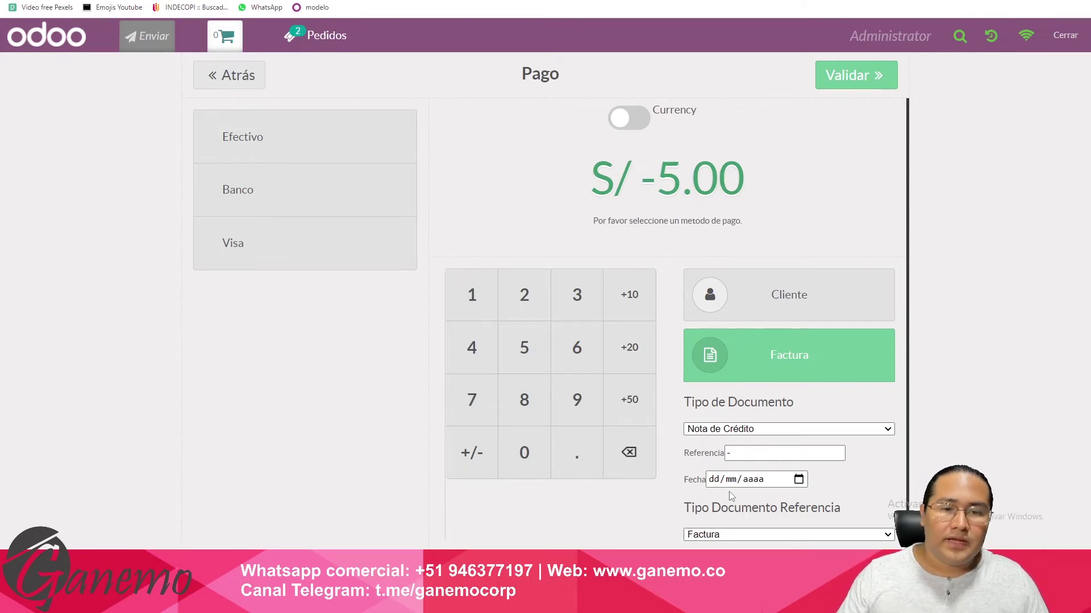
{"action": "left_click", "coordinate": [236, 74]}
{"action": "left_click", "coordinate": [326, 521]}
{"action": "left_click", "coordinate": [327, 522]}
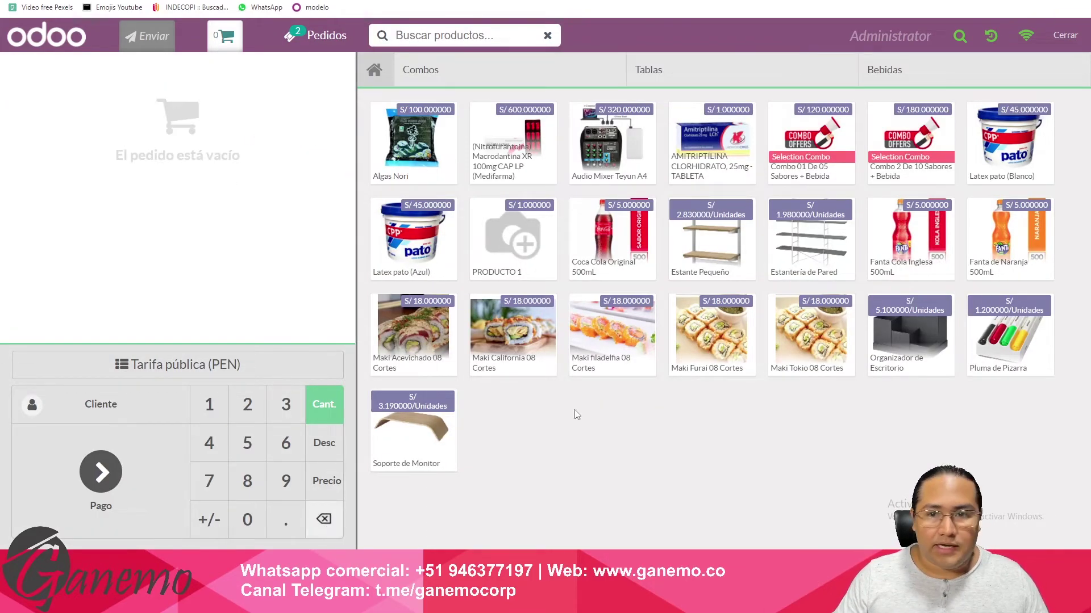
Step: Review the issued documents in the order history and the document type in the empty order's payment
{"action": "left_click", "coordinate": [960, 37]}
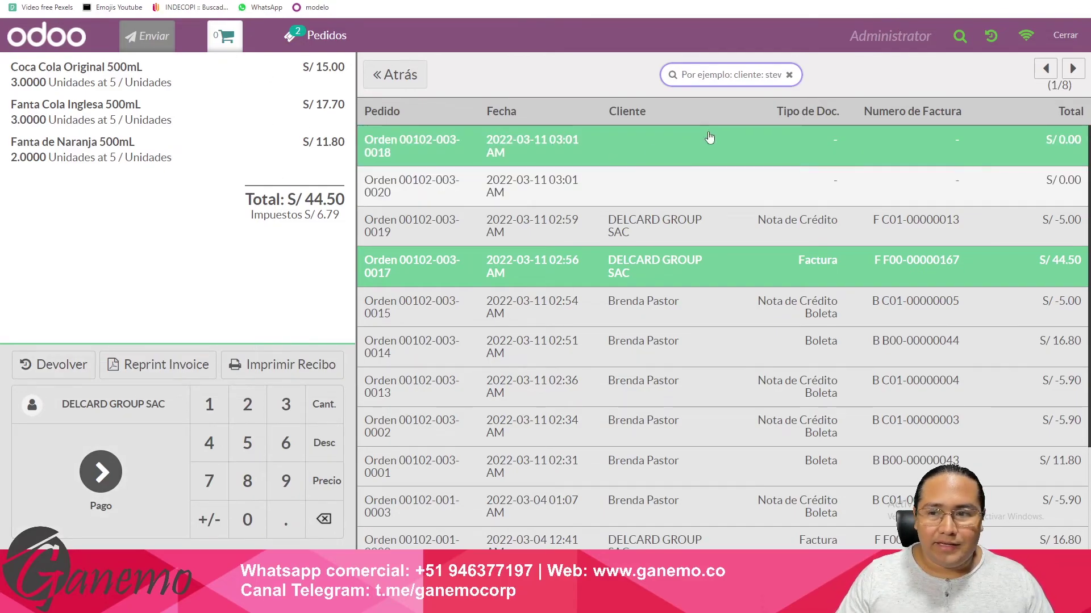
{"action": "left_click", "coordinate": [392, 75]}
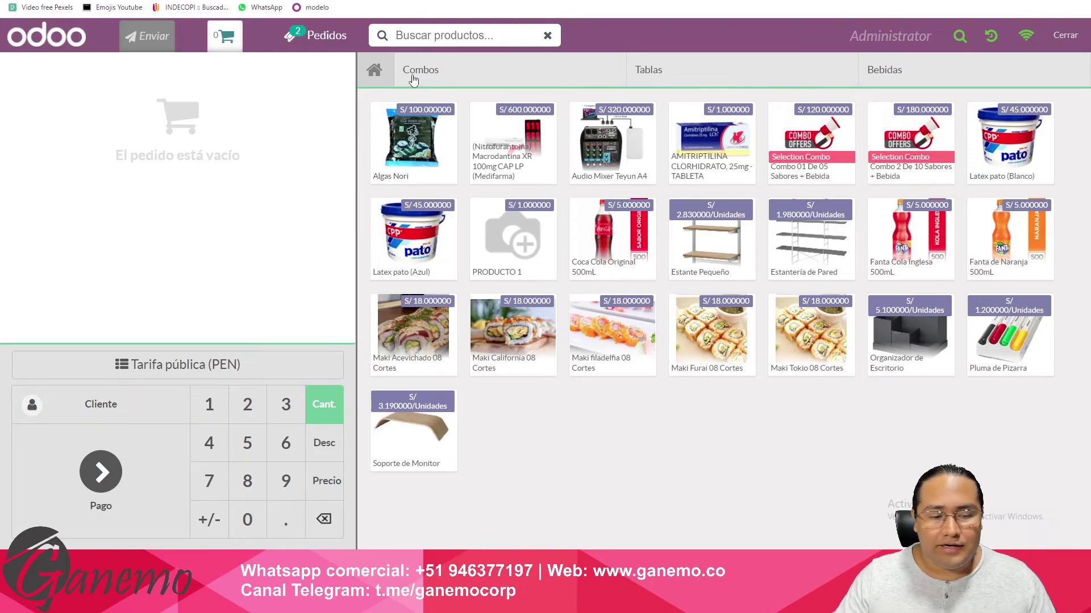
{"action": "left_click", "coordinate": [125, 457]}
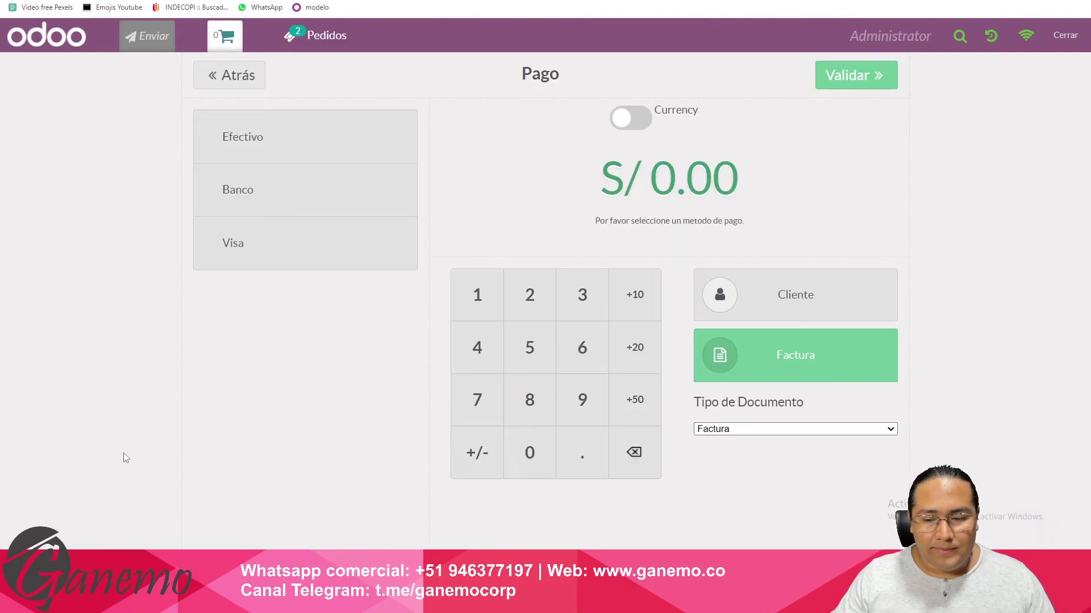
{"action": "left_click", "coordinate": [240, 78]}
{"action": "left_click", "coordinate": [166, 480]}
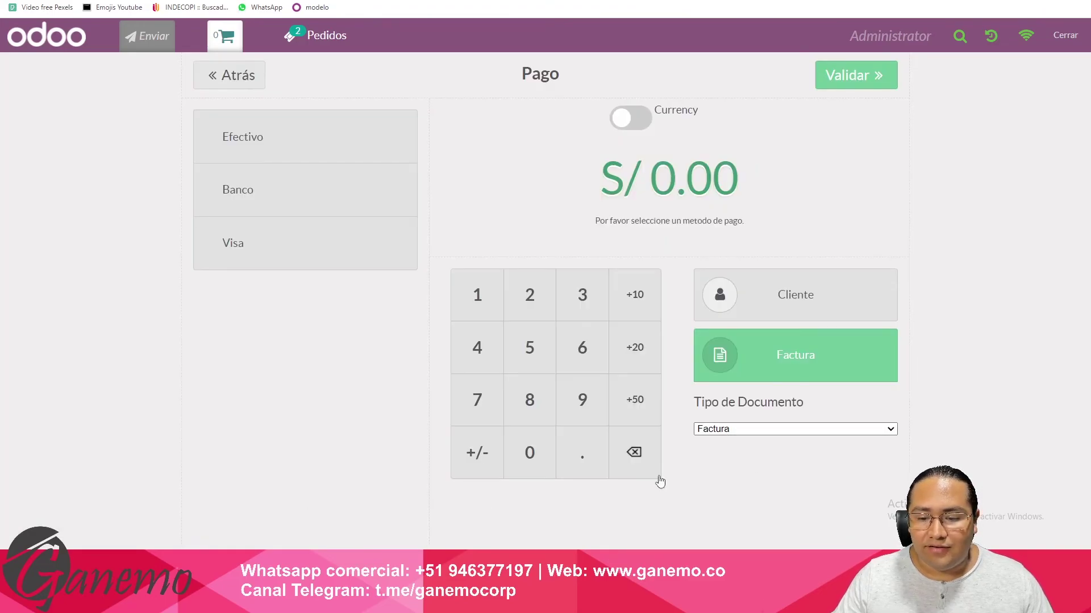